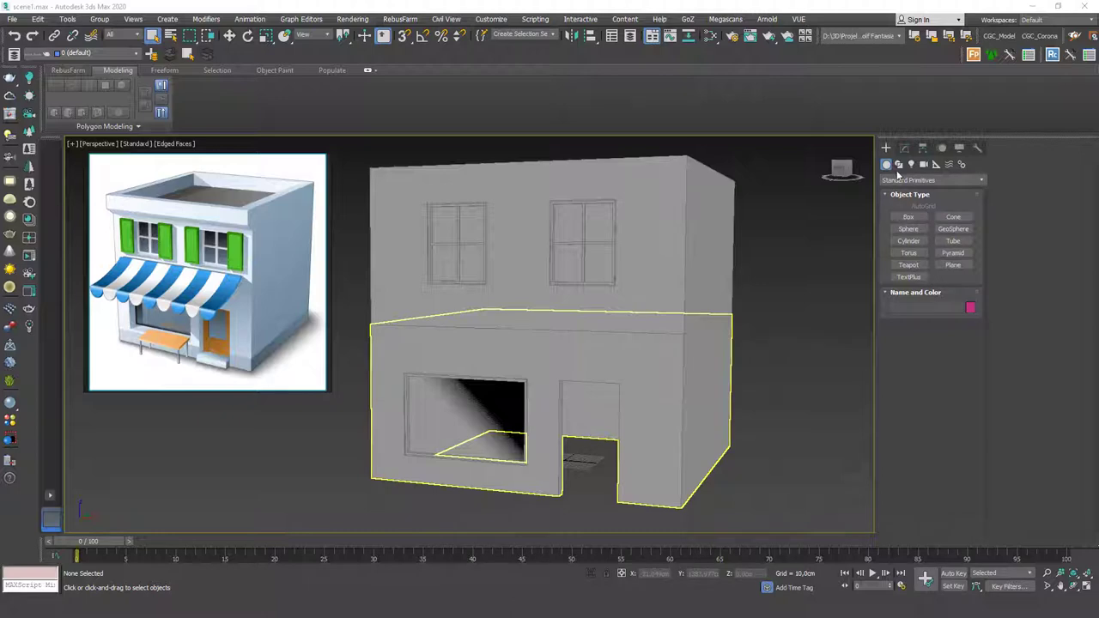
# Create a pivot door beside the building, about 163 cm wide, 19 cm deep and 303 cm high
pyautogui.click(895, 182)
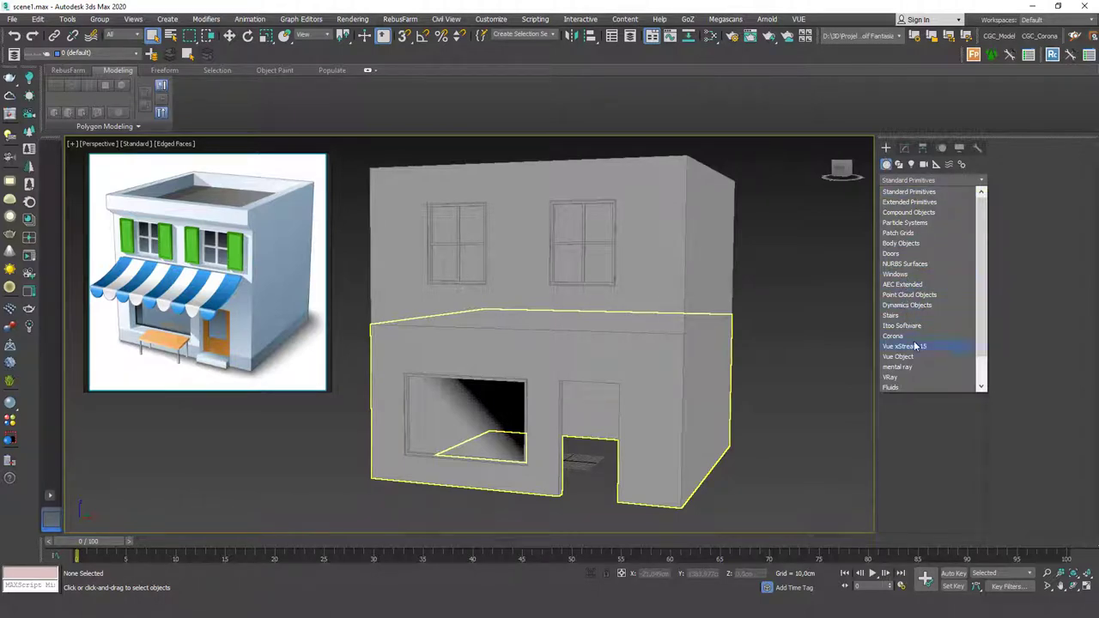
pyautogui.click(906, 255)
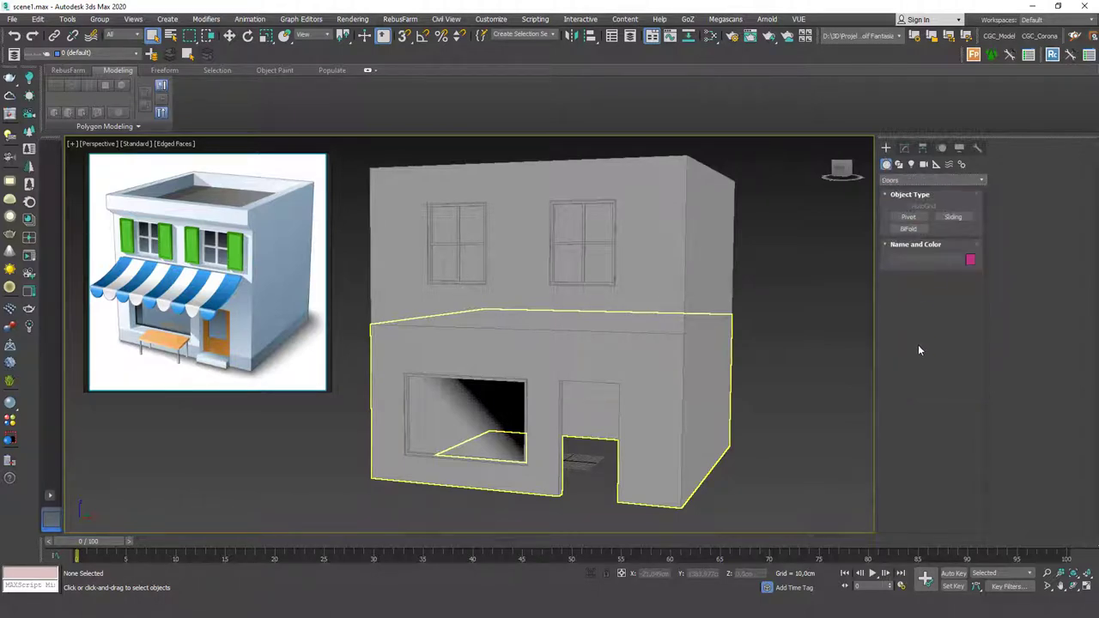
pyautogui.click(908, 217)
pyautogui.keyDown('alt'); pyautogui.moveTo(755, 309); pyautogui.dragTo(619, 343, button='middle'); pyautogui.keyUp('alt')
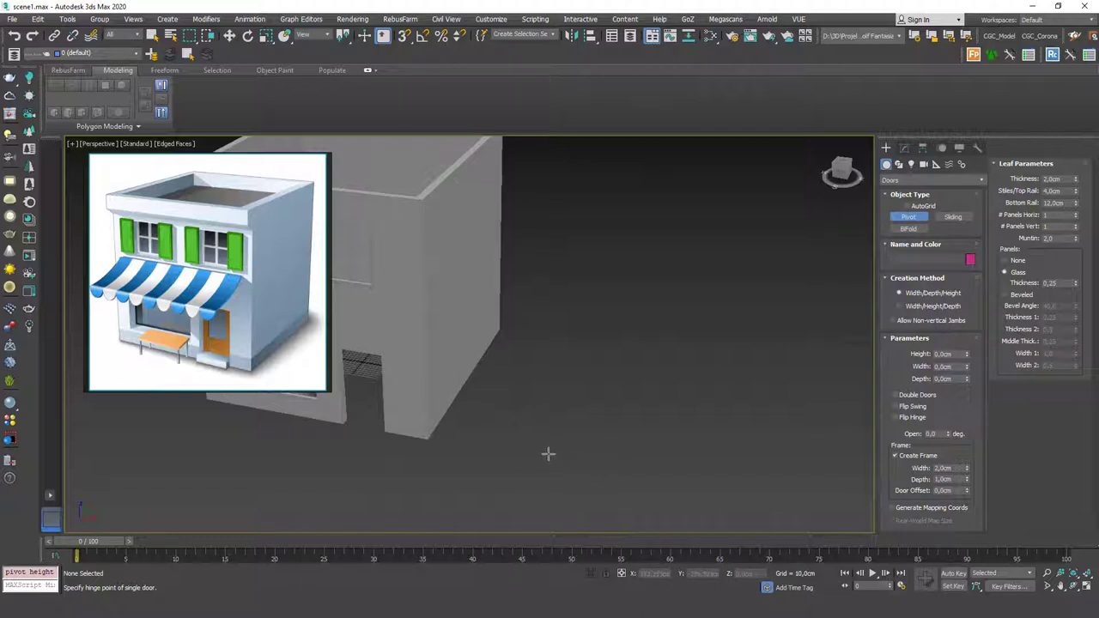
pyautogui.moveTo(537, 449); pyautogui.dragTo(608, 466)
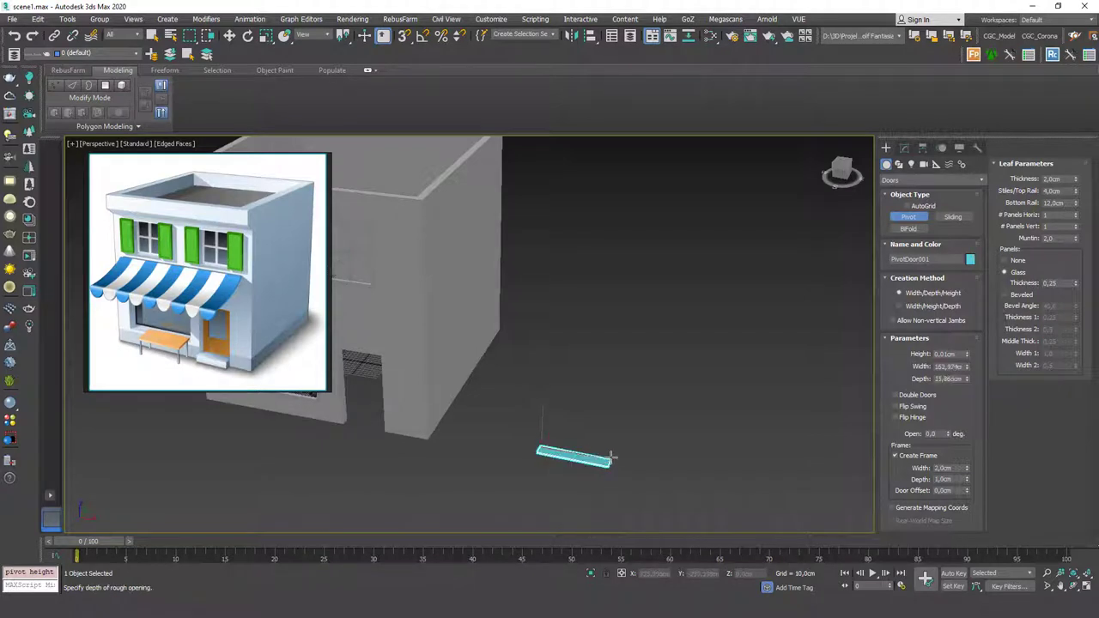
pyautogui.click(613, 470)
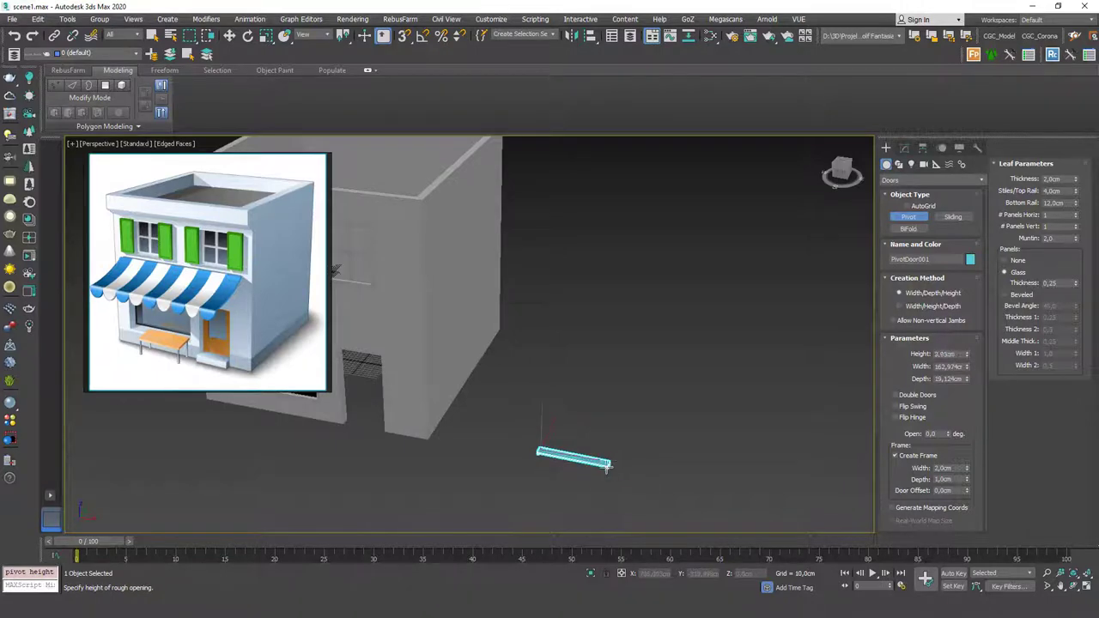
pyautogui.click(619, 333)
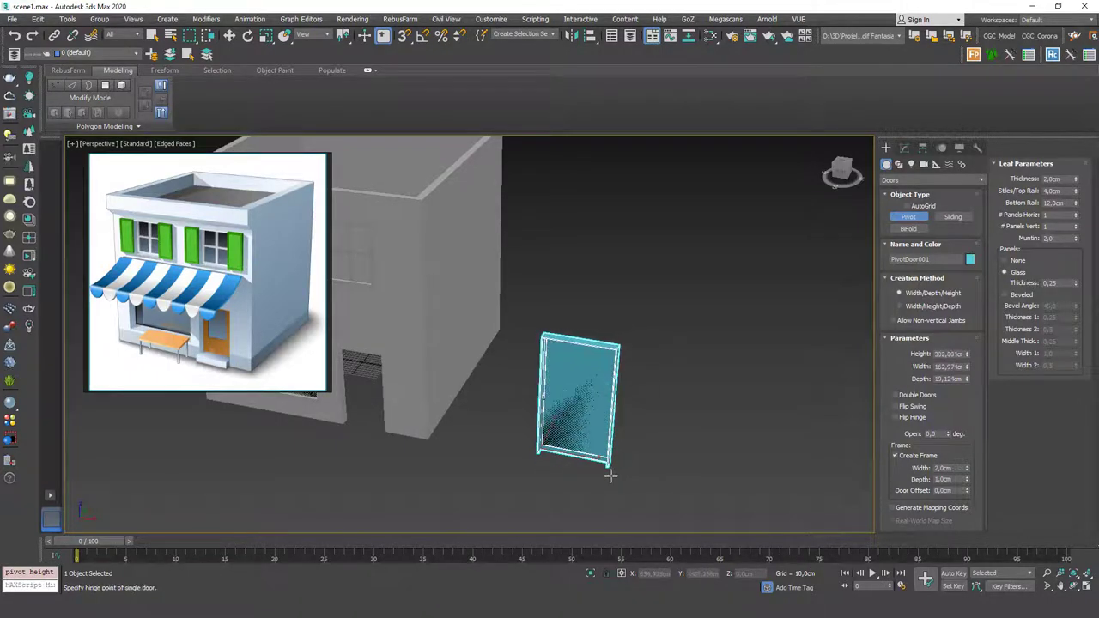
# Set the pivot door's height to about 284.6 cm and its depth to about 22.6 cm
pyautogui.keyDown('alt'); pyautogui.moveTo(554, 427); pyautogui.dragTo(541, 375, button='middle'); pyautogui.keyUp('alt')
pyautogui.scroll(4, 577, 404)
pyautogui.click(904, 150)
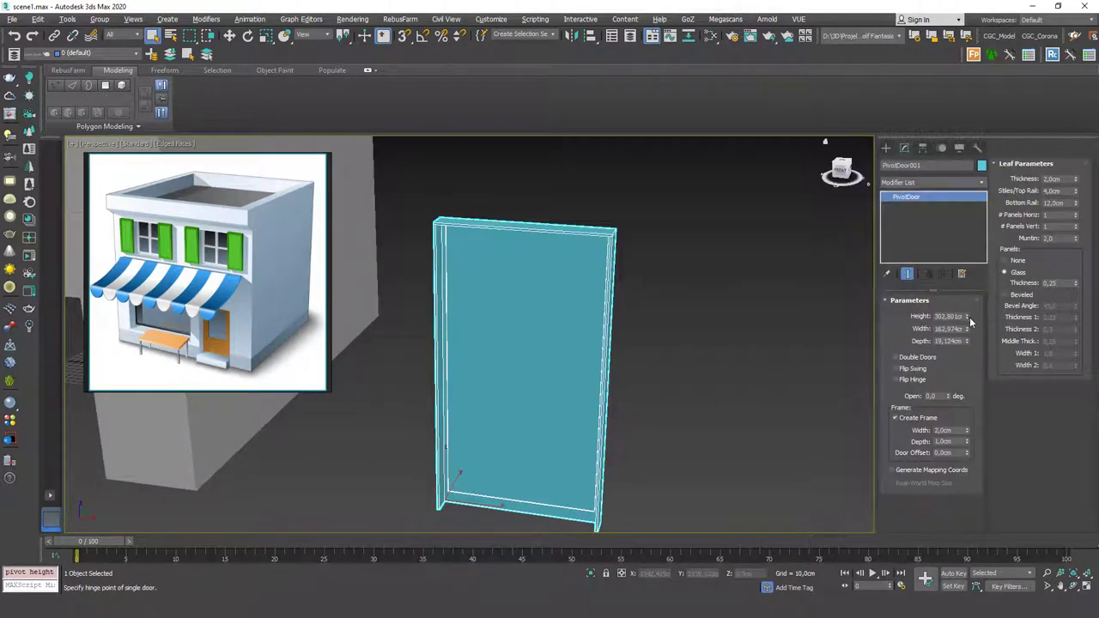
pyautogui.moveTo(967, 319)
pyautogui.mouseDown()
pyautogui.moveTo(966, 337)
pyautogui.moveTo(975, 327)
pyautogui.mouseUp()
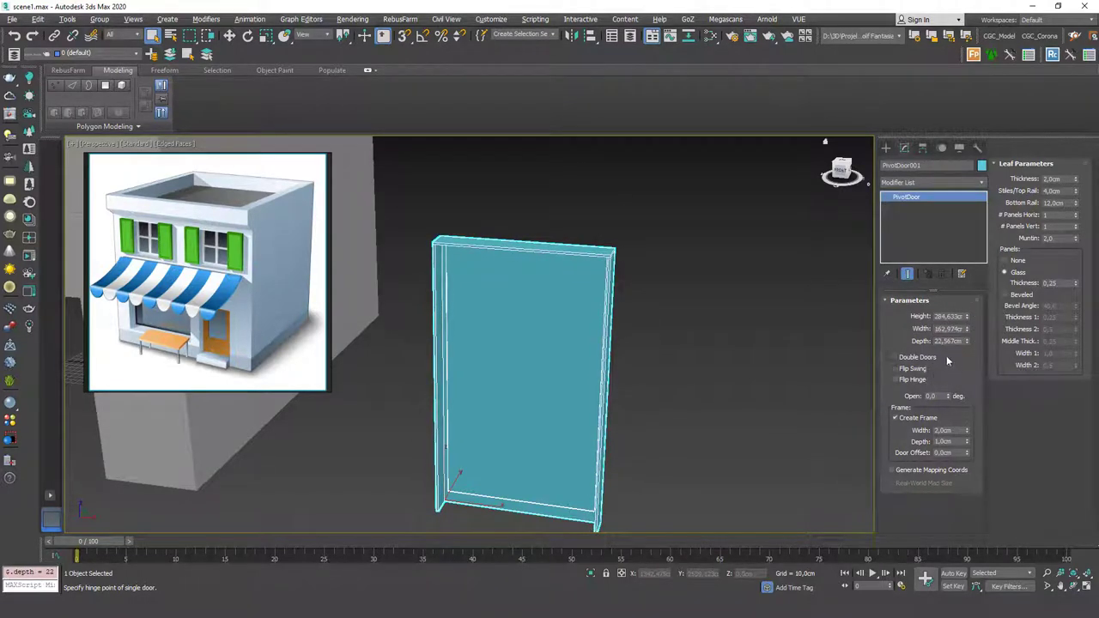
# Open the pivot door by 33 degrees and compare the double-door and single-door variants, finishing with a single door
pyautogui.click(895, 357)
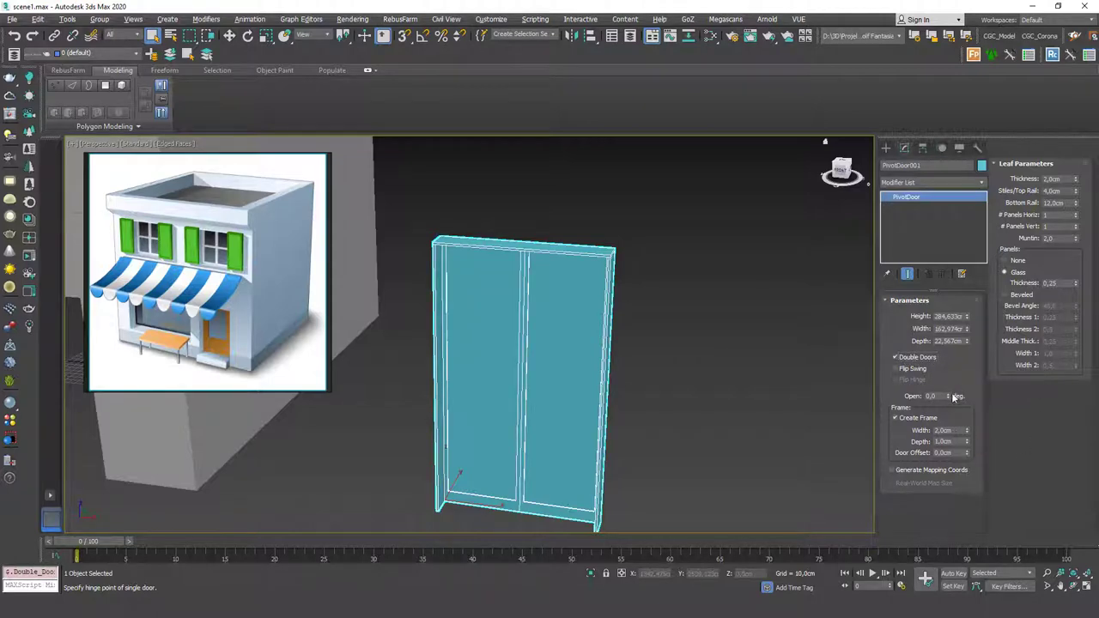
pyautogui.moveTo(949, 396); pyautogui.dragTo(947, 359)
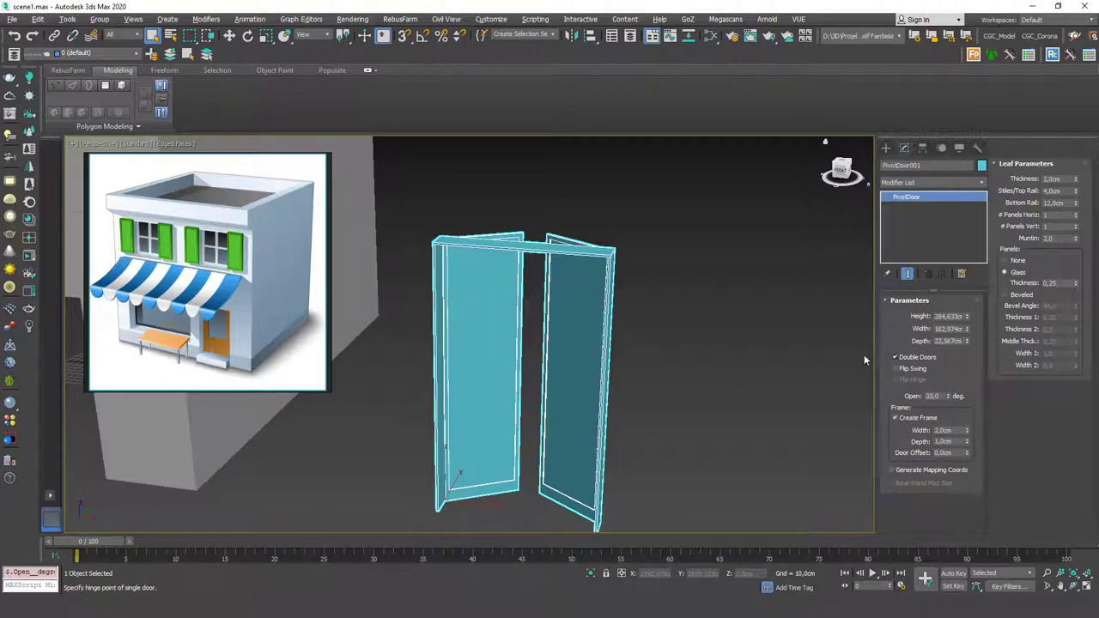
pyautogui.click(895, 357)
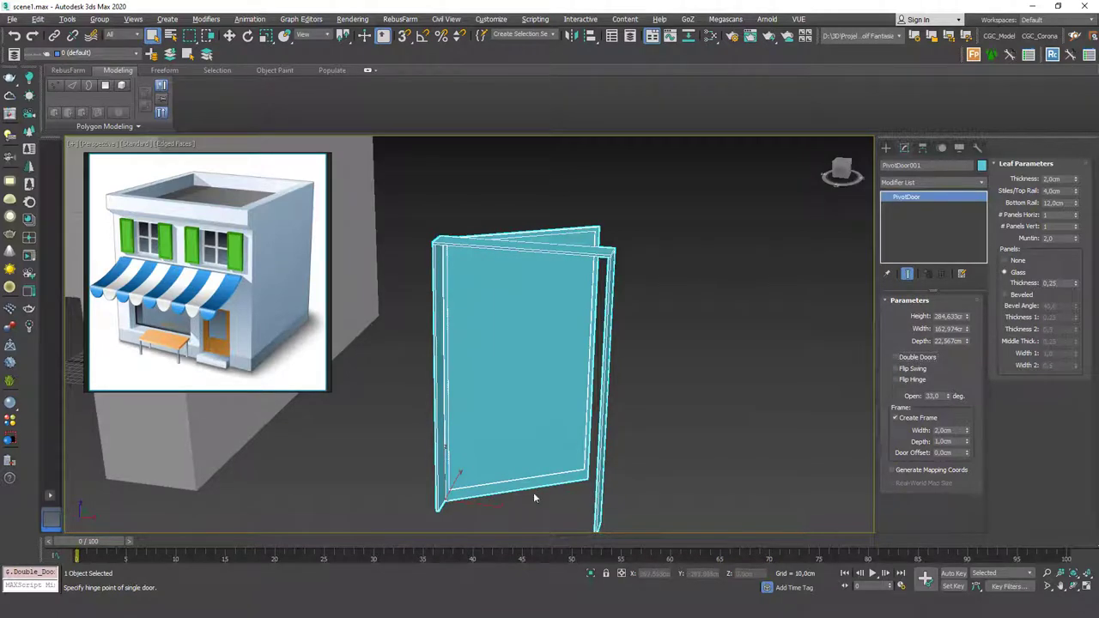
pyautogui.click(915, 358)
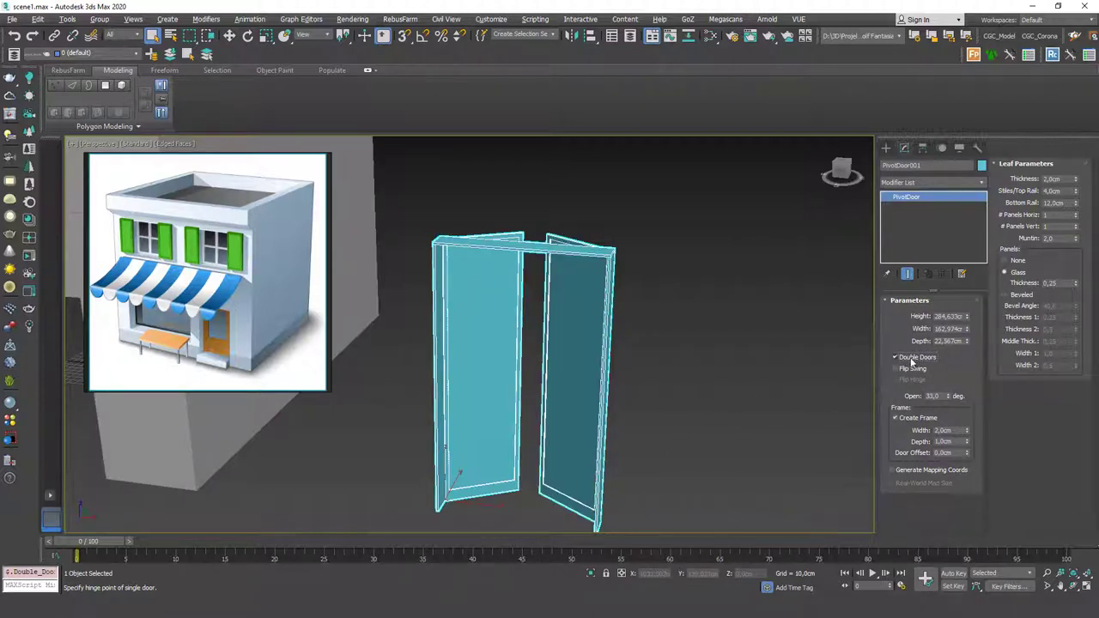
pyautogui.click(912, 358)
# Toggle Flip Swing and Flip Hinge on and off to compare the door's opening directions
pyautogui.click(913, 370)
pyautogui.click(913, 372)
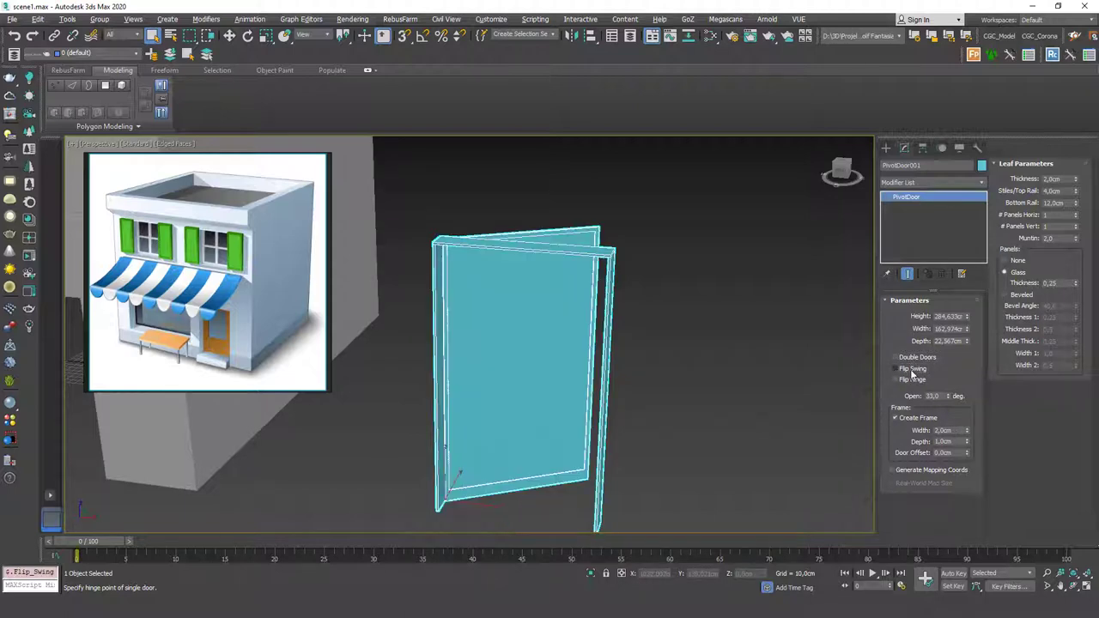
pyautogui.click(912, 371)
pyautogui.click(913, 371)
pyautogui.click(913, 372)
pyautogui.click(913, 373)
pyautogui.click(912, 379)
pyautogui.click(911, 381)
pyautogui.click(910, 380)
pyautogui.click(911, 380)
pyautogui.click(911, 380)
pyautogui.click(912, 381)
pyautogui.click(911, 380)
pyautogui.click(911, 380)
pyautogui.click(911, 379)
pyautogui.click(912, 380)
# Toggle the door frame off and on, and set its width to 6.12 cm, depth to 2.35 cm and door offset to about 9.44 cm
pyautogui.click(925, 419)
pyautogui.click(917, 420)
pyautogui.moveTo(967, 430); pyautogui.dragTo(976, 381)
pyautogui.moveTo(968, 443); pyautogui.dragTo(908, 469)
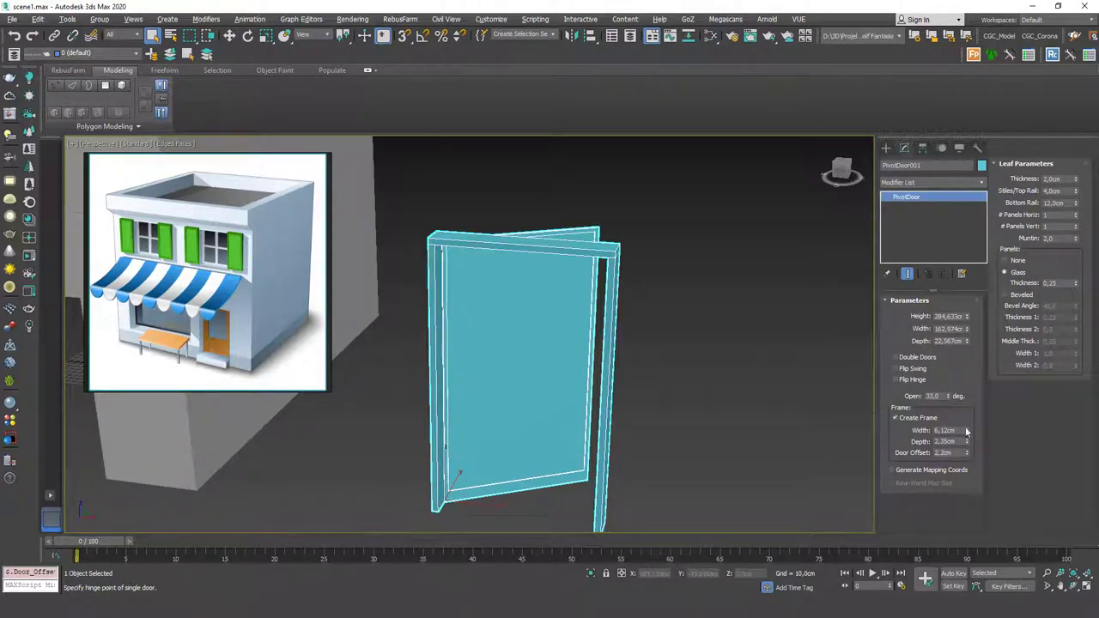
pyautogui.moveTo(967, 455); pyautogui.dragTo(961, 378)
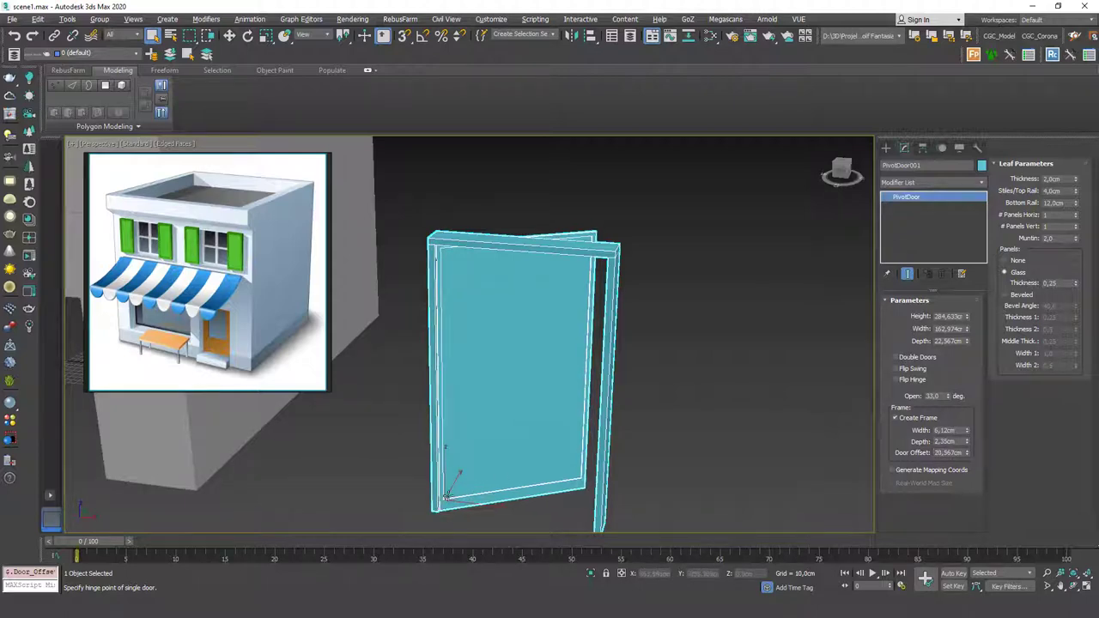
pyautogui.moveTo(968, 456); pyautogui.dragTo(963, 486)
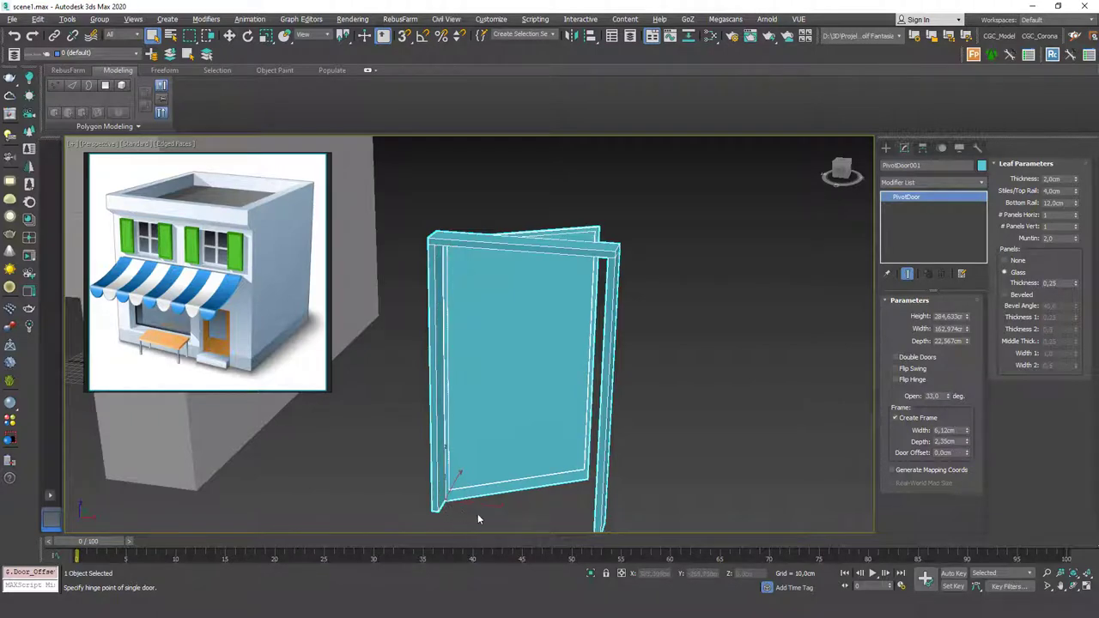
pyautogui.moveTo(967, 453); pyautogui.dragTo(954, 393)
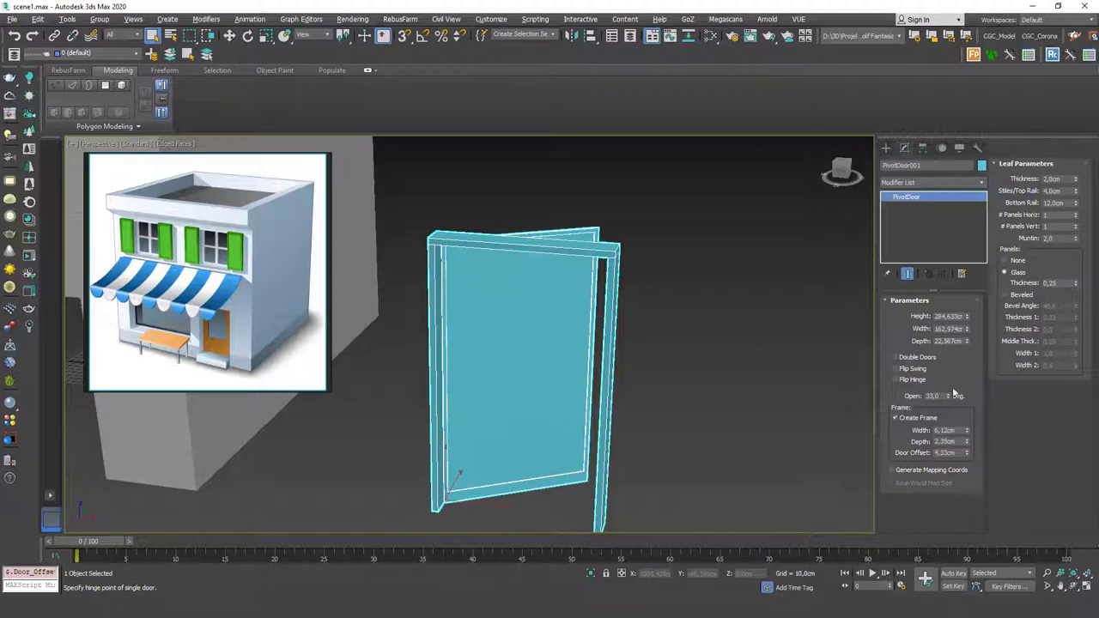
pyautogui.moveTo(969, 452); pyautogui.dragTo(967, 428)
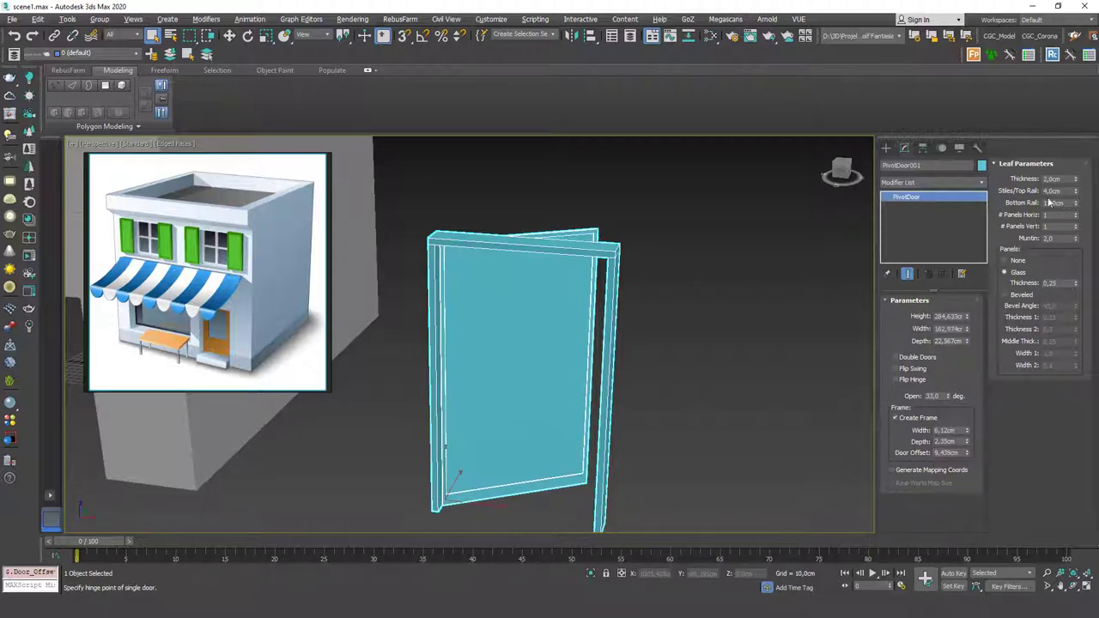
# Set the door leaf's thickness to 15.81 cm
pyautogui.moveTo(1075, 178); pyautogui.dragTo(1062, 90)
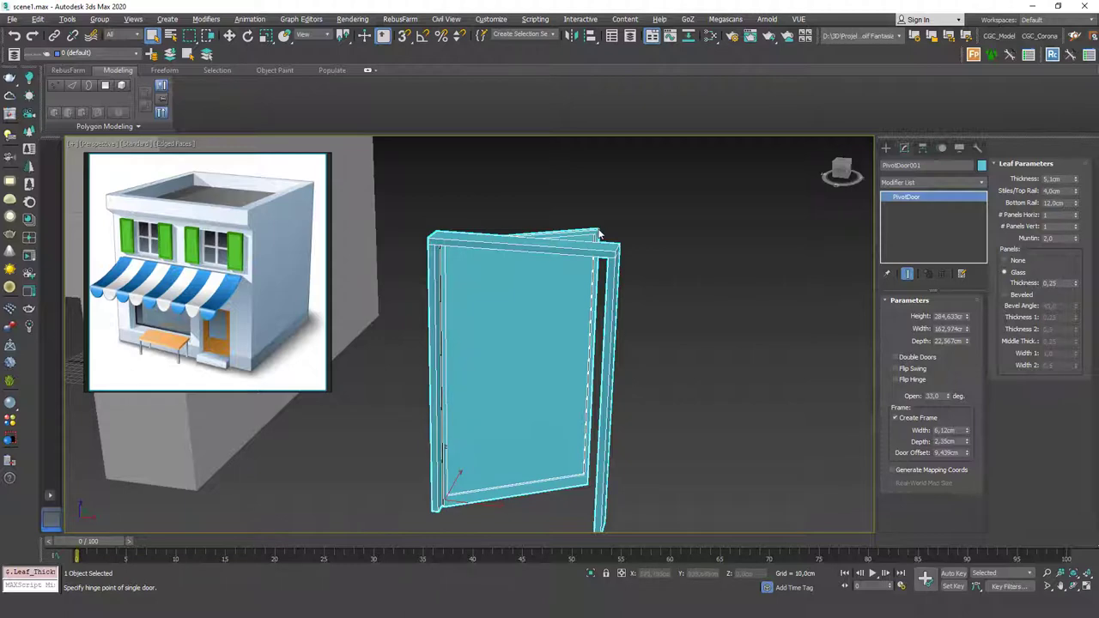
pyautogui.keyDown('alt'); pyautogui.moveTo(599, 235); pyautogui.dragTo(620, 266, button='middle'); pyautogui.keyUp('alt')
pyautogui.scroll(5, 625, 245)
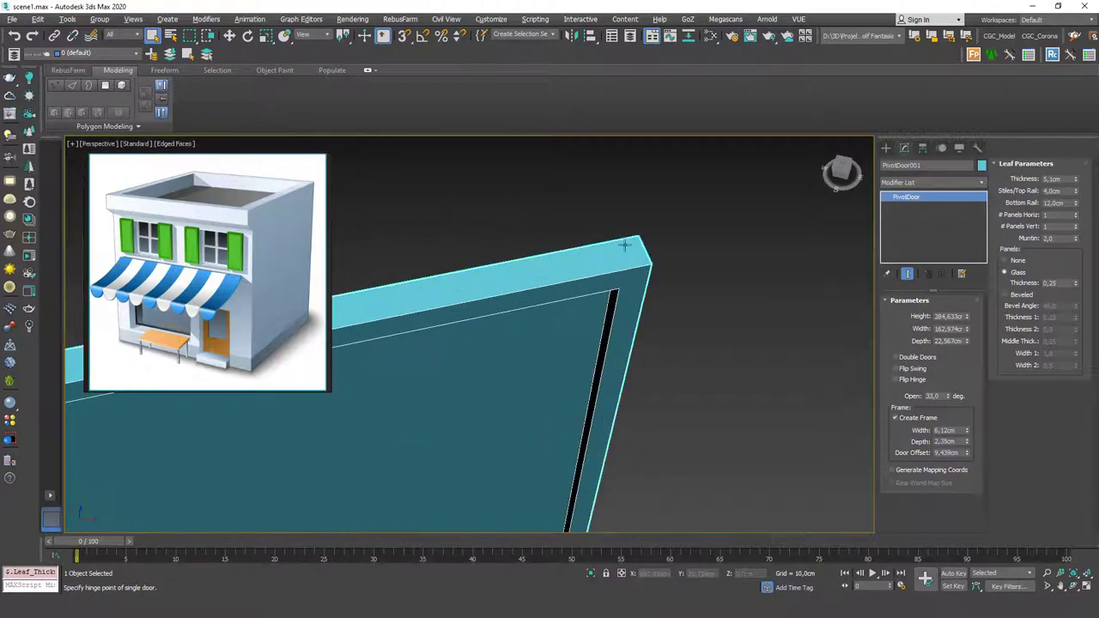
pyautogui.moveTo(1075, 178); pyautogui.dragTo(1075, 137)
# Set the leaf's stiles and top rail to about 9.94 cm, its bottom rail to 114 cm, and the door offset to 0 cm
pyautogui.scroll(-6, 666, 310)
pyautogui.keyDown('alt'); pyautogui.moveTo(666, 311); pyautogui.dragTo(638, 291, button='middle'); pyautogui.keyUp('alt')
pyautogui.scroll(2, 675, 337)
pyautogui.moveTo(1075, 191); pyautogui.dragTo(1075, 170)
pyautogui.scroll(2, 567, 348)
pyautogui.moveTo(567, 347); pyautogui.dragTo(576, 292, button='middle')
pyautogui.moveTo(575, 291); pyautogui.dragTo(771, 283, button='middle')
pyautogui.scroll(-3, 614, 352)
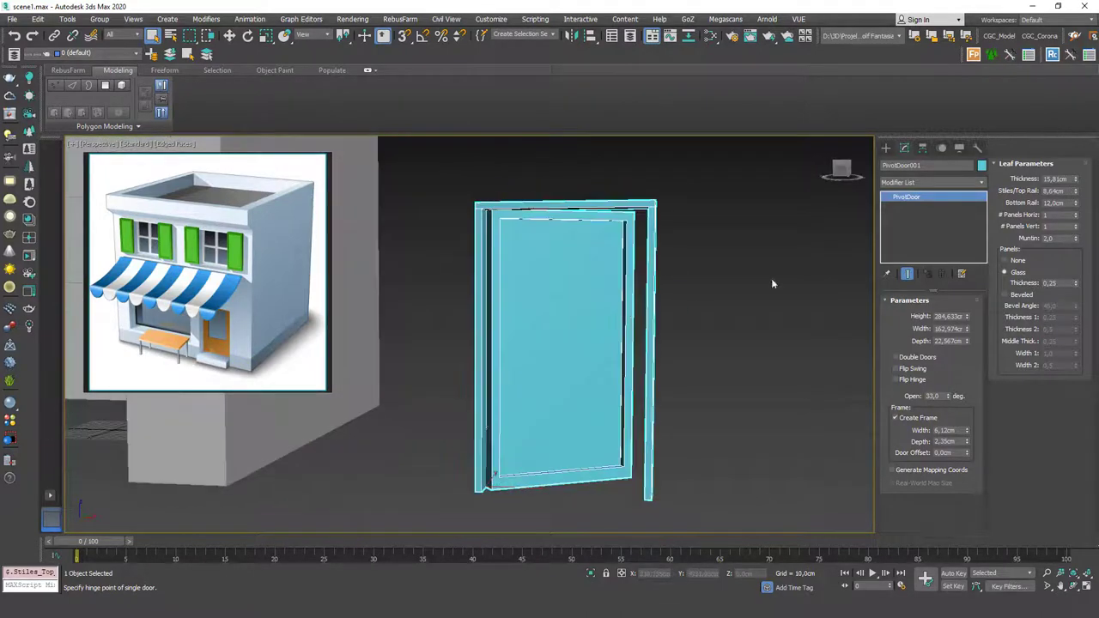
pyautogui.moveTo(1076, 191)
pyautogui.mouseDown()
pyautogui.moveTo(1085, 133)
pyautogui.moveTo(1075, 201)
pyautogui.moveTo(1072, 127)
pyautogui.moveTo(1074, 173)
pyautogui.mouseUp()
# Divide the door leaf into 3 horizontal by 3 vertical panels and set the muntin to 6.28
pyautogui.click(1075, 214)
pyautogui.click(1077, 226)
pyautogui.click(1076, 227)
pyautogui.click(1076, 215)
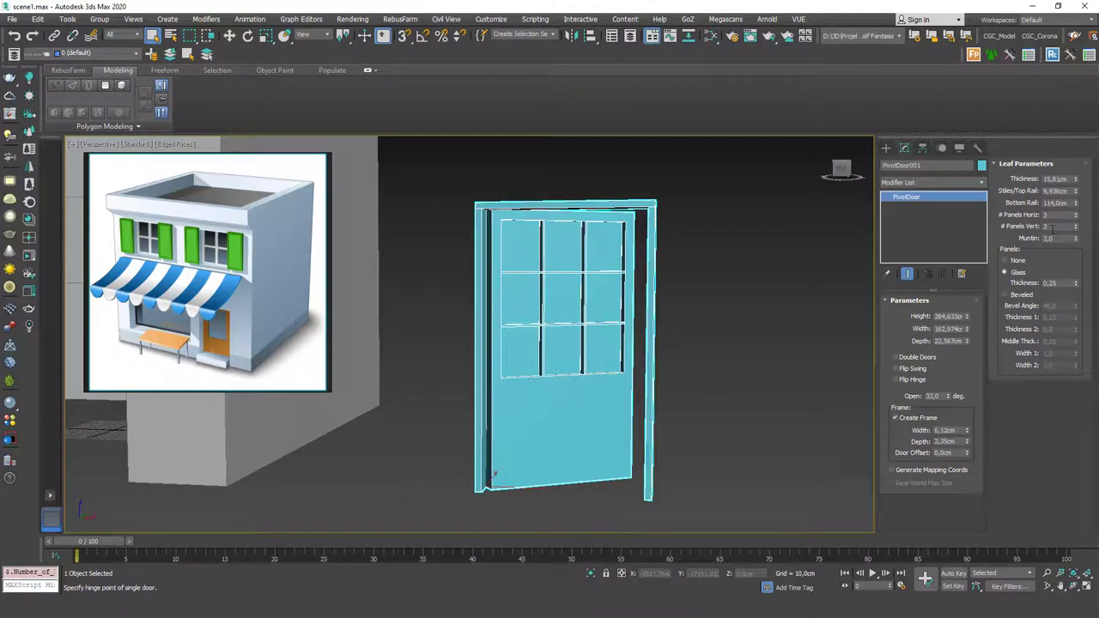
pyautogui.moveTo(1076, 238); pyautogui.dragTo(1076, 122)
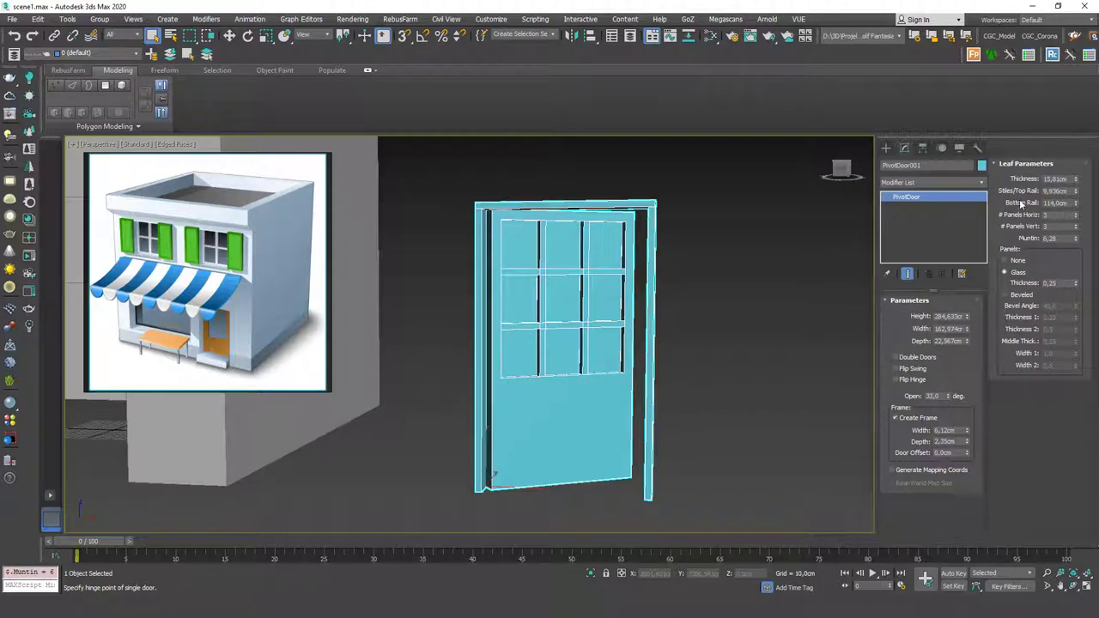
# Compare the None and Glass panel types on the door leaf, finishing with Beveled panels
pyautogui.click(1005, 260)
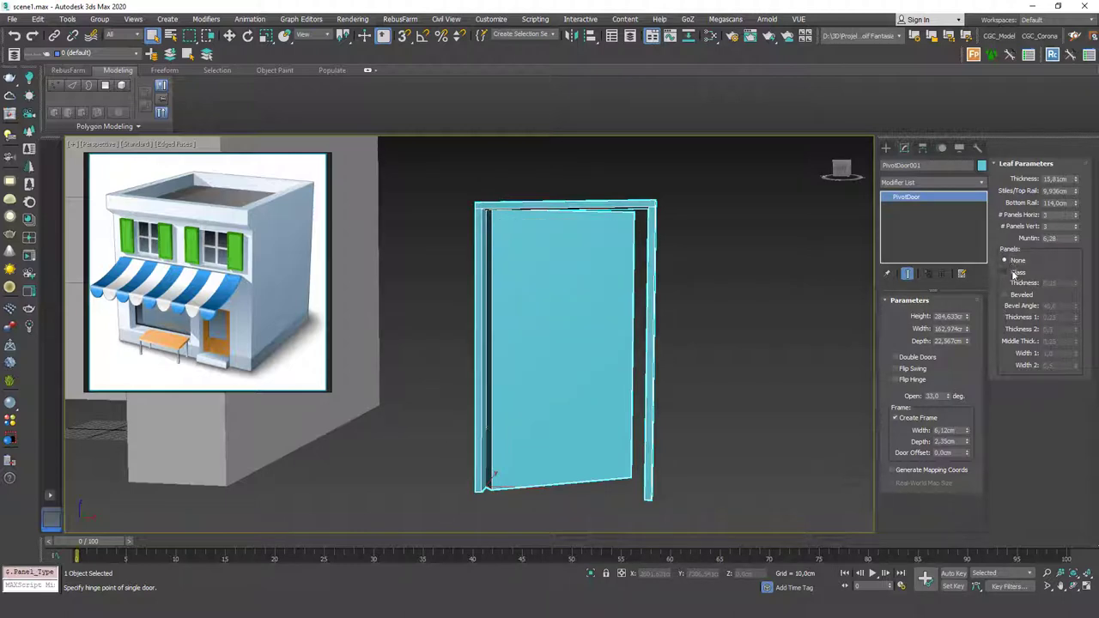
pyautogui.click(1015, 275)
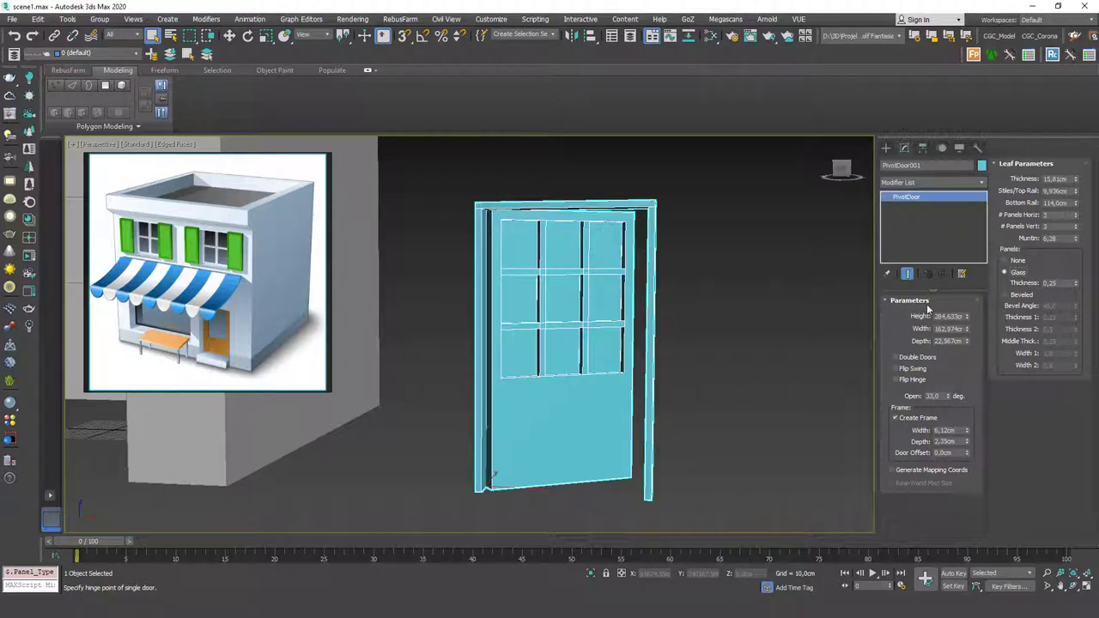
pyautogui.click(1007, 294)
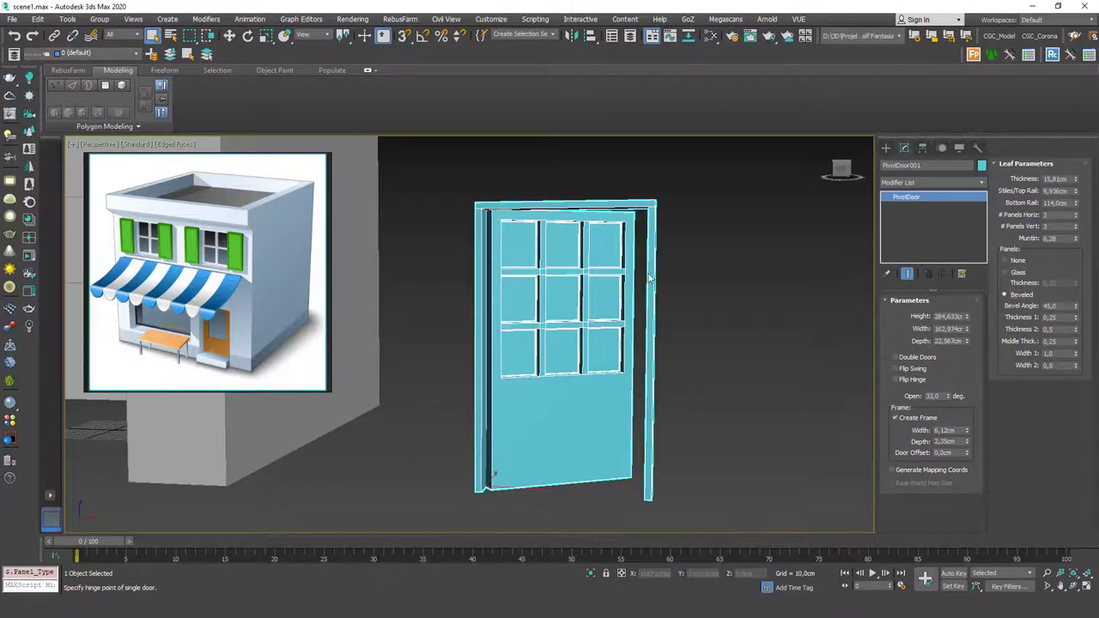
# Set the panels' bevel angle to 21.15, thickness 1 to 0.6, thickness 2 to 1.44, middle thickness to 0.85, and widths to 2.0 and 1.1
pyautogui.keyDown('alt'); pyautogui.moveTo(568, 250); pyautogui.dragTo(596, 249, button='middle'); pyautogui.keyUp('alt')
pyautogui.scroll(5, 596, 250)
pyautogui.scroll(-3, 596, 232)
pyautogui.scroll(3, 591, 276)
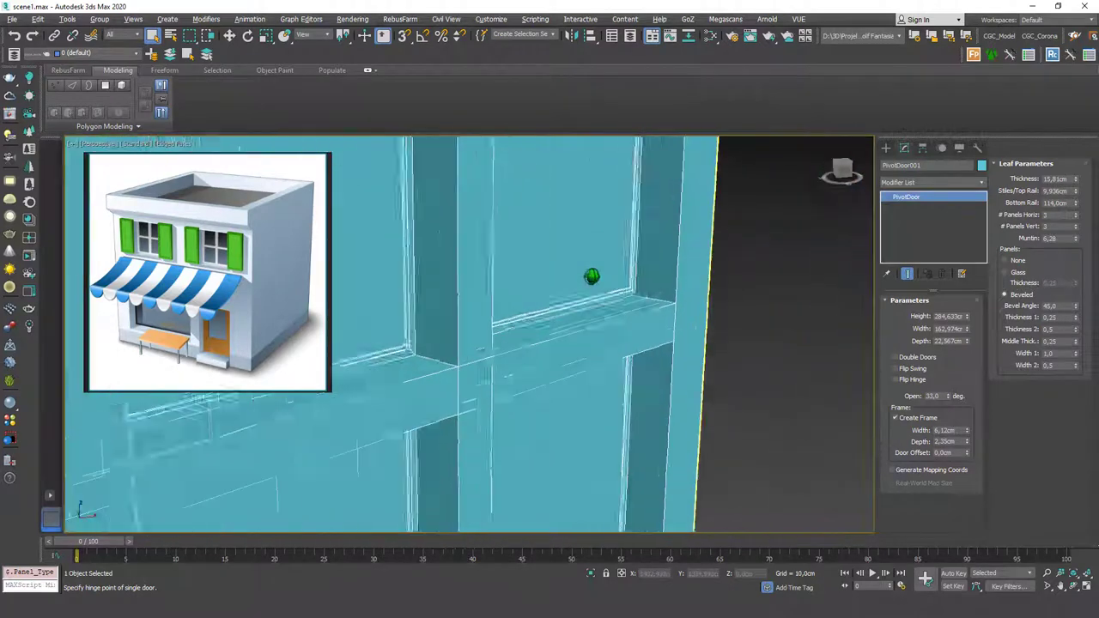
pyautogui.scroll(4, 591, 275)
pyautogui.moveTo(1072, 311)
pyautogui.mouseDown()
pyautogui.moveTo(1077, 390)
pyautogui.moveTo(1064, 256)
pyautogui.moveTo(1076, 360)
pyautogui.moveTo(1065, 261)
pyautogui.moveTo(1068, 297)
pyautogui.mouseUp()
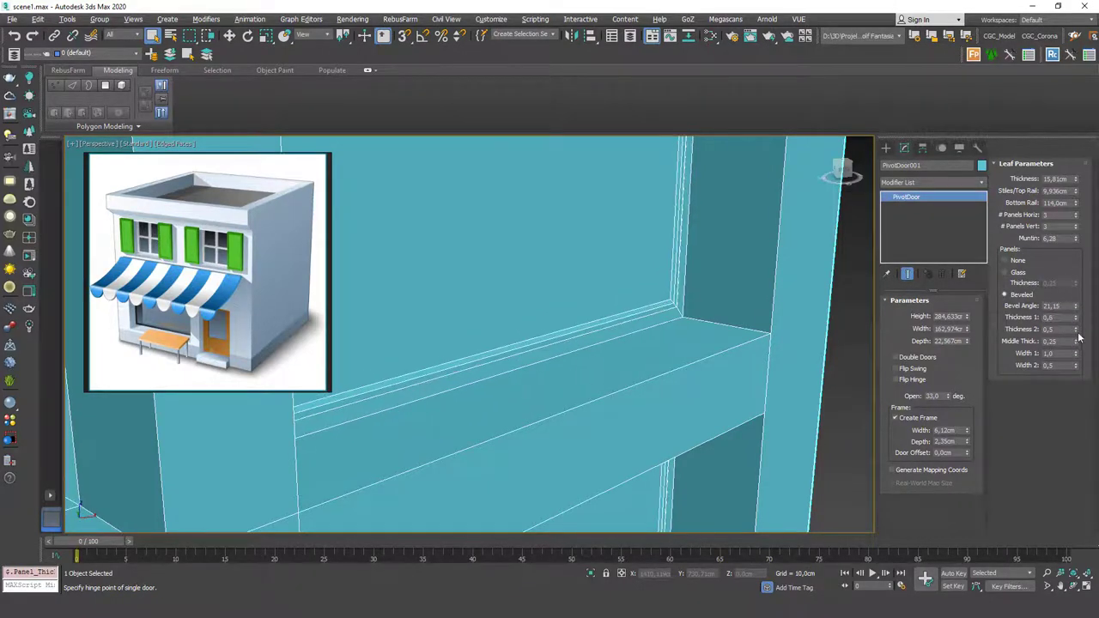
pyautogui.moveTo(1076, 337); pyautogui.dragTo(1077, 327)
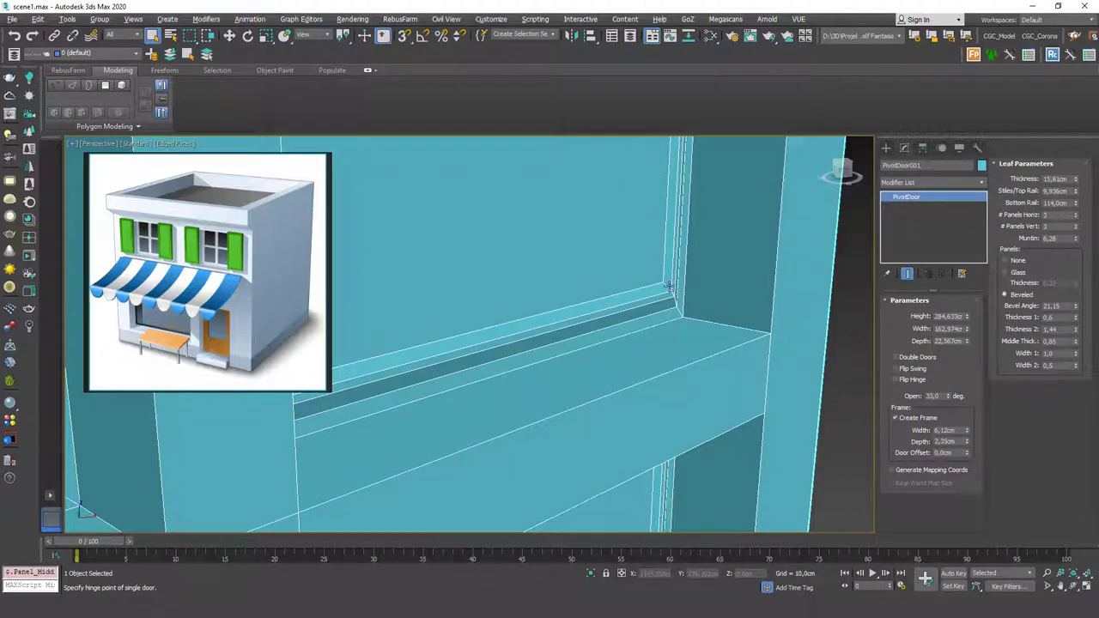
pyautogui.moveTo(1076, 355); pyautogui.dragTo(1068, 288)
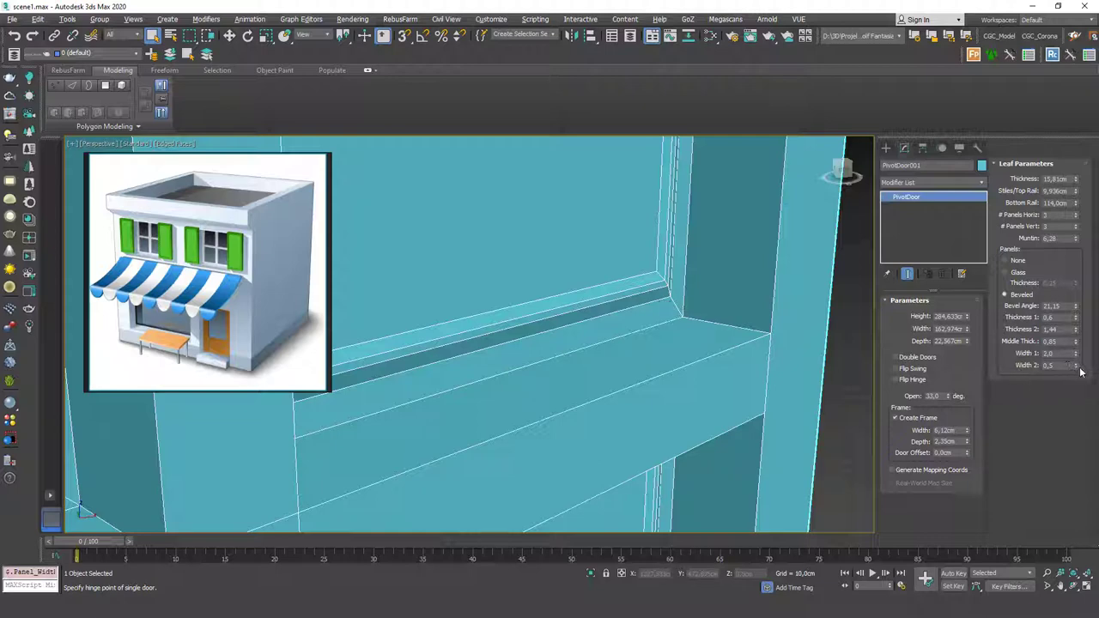
pyautogui.moveTo(1076, 369); pyautogui.dragTo(717, 282)
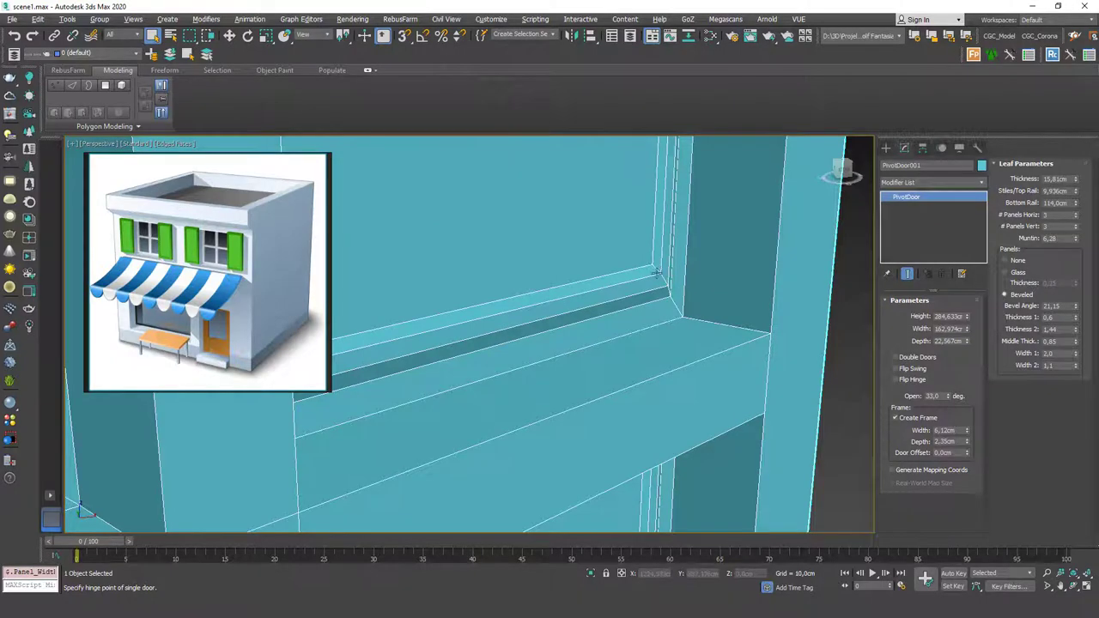
# Delete the pivot door from the scene
pyautogui.scroll(-5, 675, 279)
pyautogui.keyDown('alt'); pyautogui.moveTo(719, 334); pyautogui.dragTo(573, 356, button='middle'); pyautogui.keyUp('alt')
pyautogui.scroll(-2, 706, 346)
pyautogui.press('Delete')
# Create a sliding door about 337 cm wide, 57 cm deep and 342 cm high beside the building, and open it by 52 percent
pyautogui.click(886, 147)
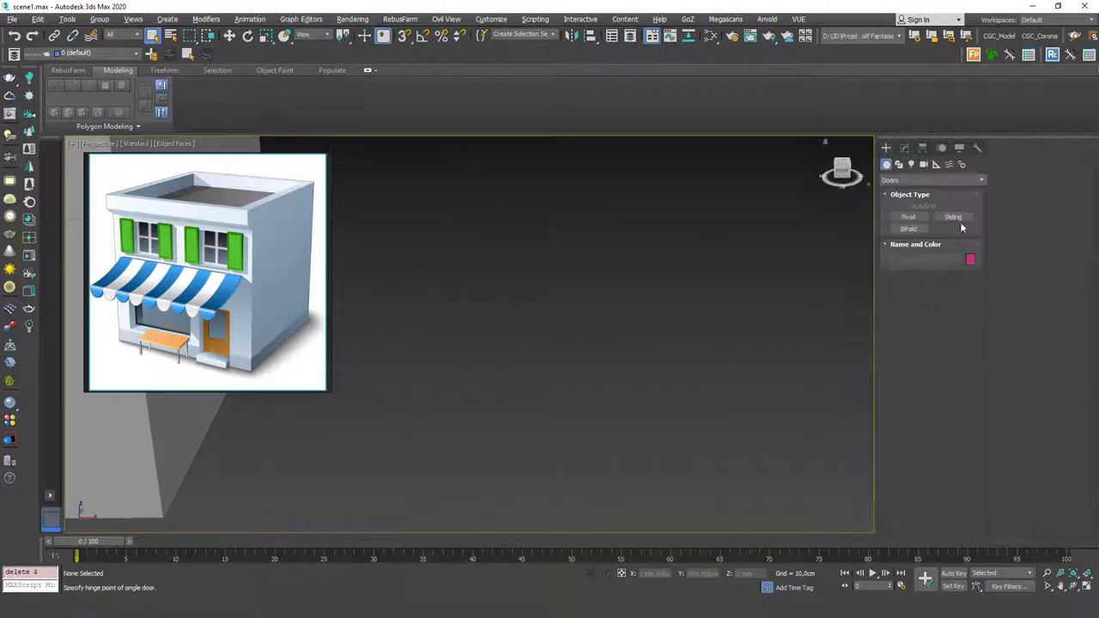
pyautogui.moveTo(464, 459); pyautogui.dragTo(775, 440)
pyautogui.click(772, 437)
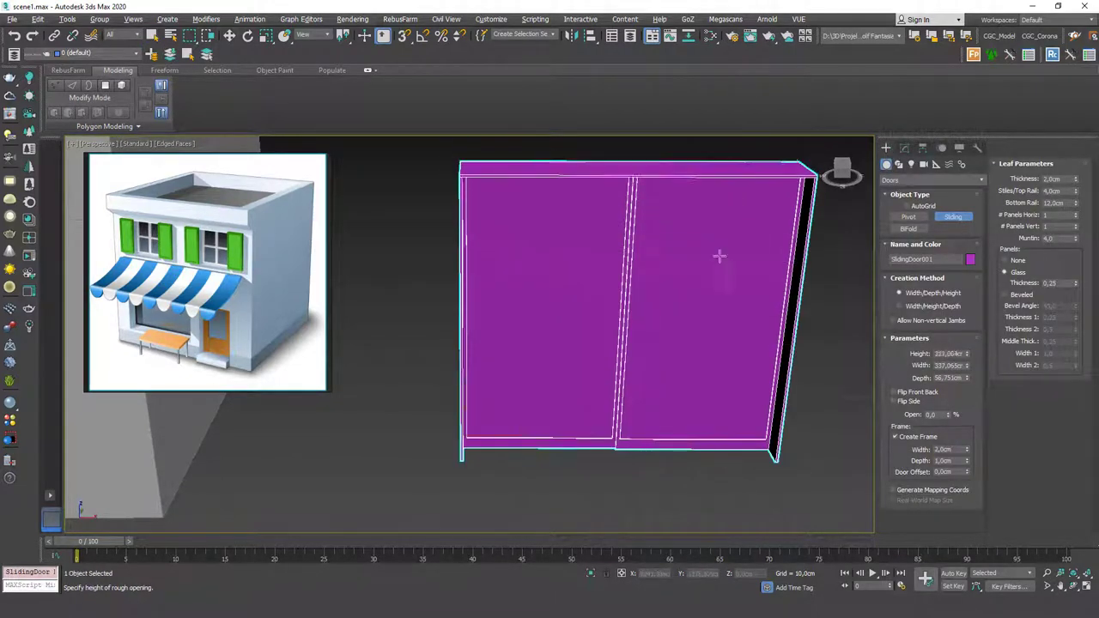
pyautogui.click(664, 124)
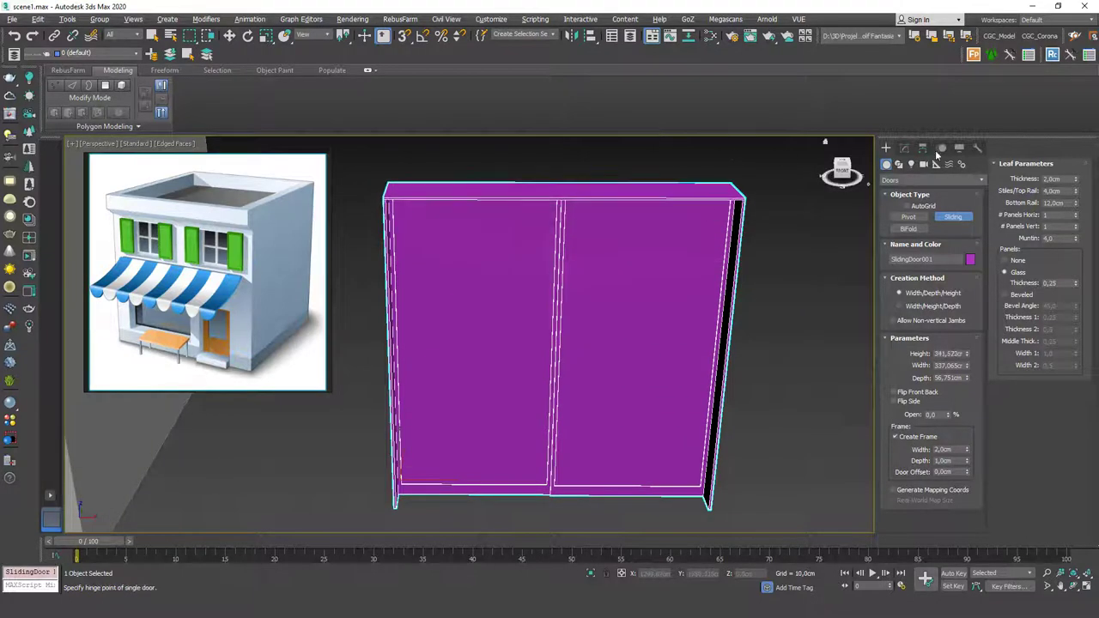
pyautogui.click(907, 149)
pyautogui.moveTo(955, 380); pyautogui.dragTo(956, 334)
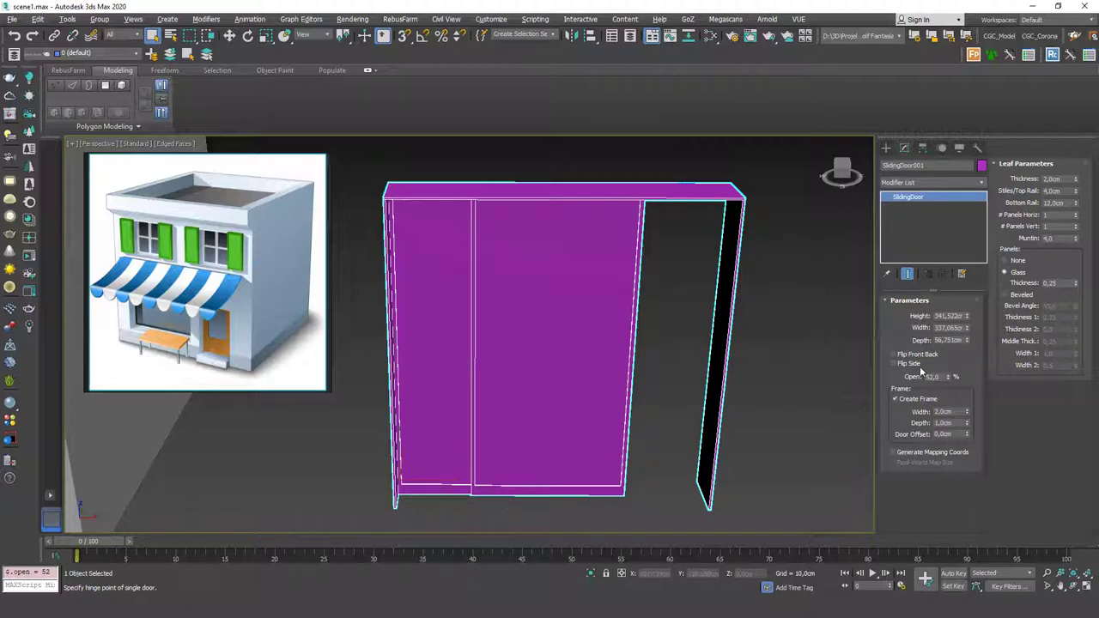
# Switch the sliding door's Flip Front Back and Flip Side options on and off repeatedly to compare the leaf arrangements
pyautogui.click(894, 354)
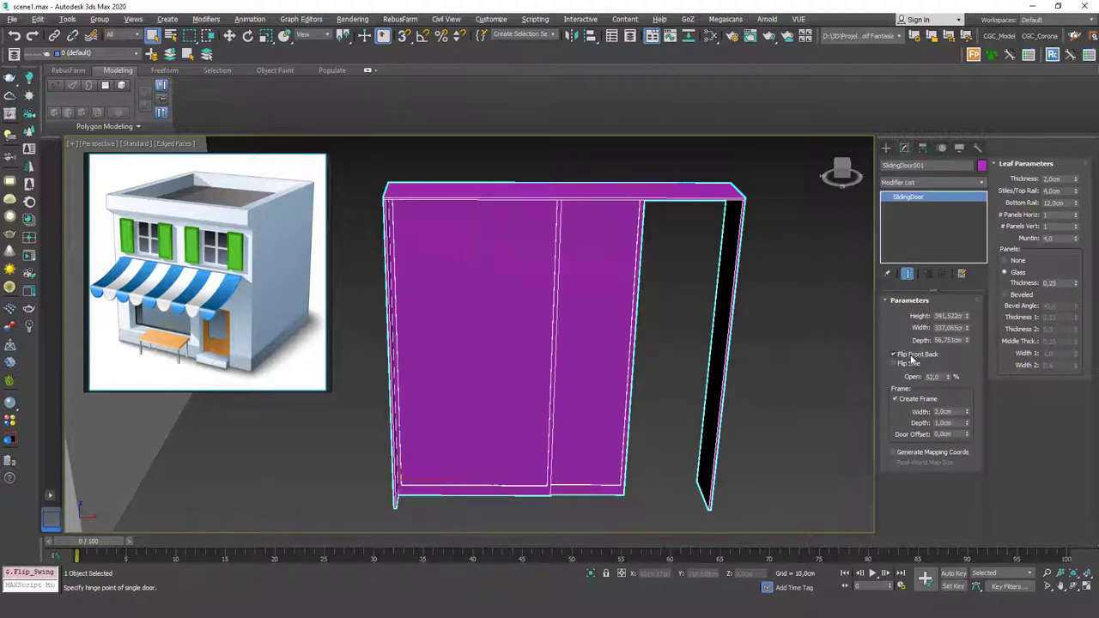
pyautogui.click(912, 359)
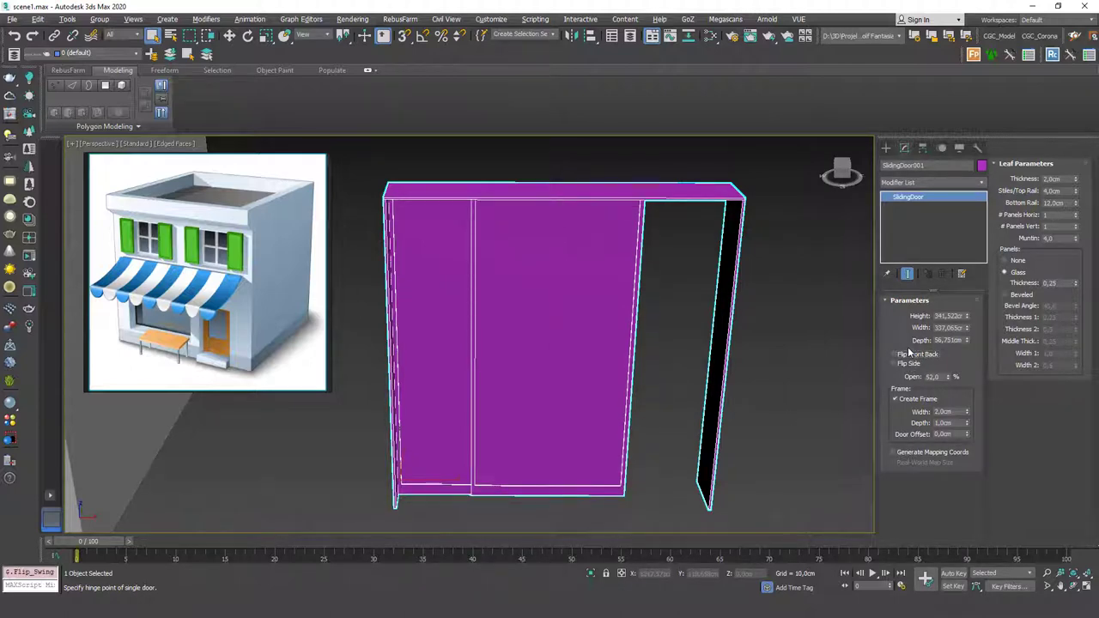
pyautogui.click(906, 358)
pyautogui.click(908, 359)
pyautogui.click(908, 360)
pyautogui.click(908, 362)
pyautogui.click(911, 367)
pyautogui.click(911, 366)
pyautogui.click(911, 366)
pyautogui.click(912, 367)
pyautogui.click(912, 367)
pyautogui.click(912, 368)
# Delete the sliding door from the scene
pyautogui.scroll(-1, 716, 319)
pyautogui.scroll(-8, 726, 295)
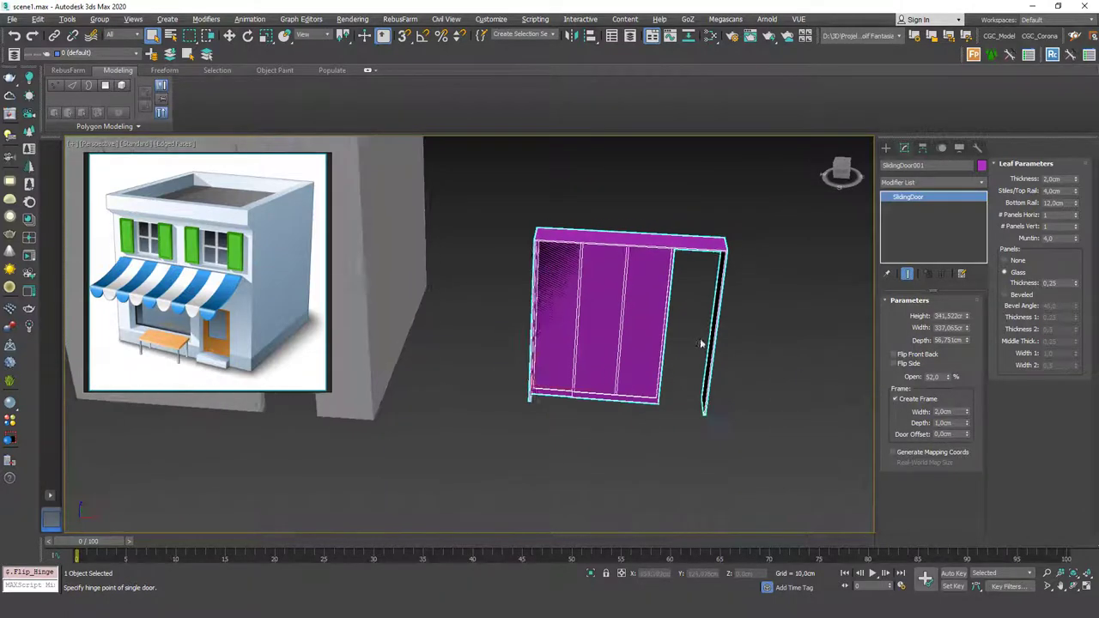
pyautogui.press('Delete')
# Create a BiFold door about 435 cm wide, 95 cm deep and 482 cm high beside the building, and open it by 68 percent
pyautogui.click(885, 148)
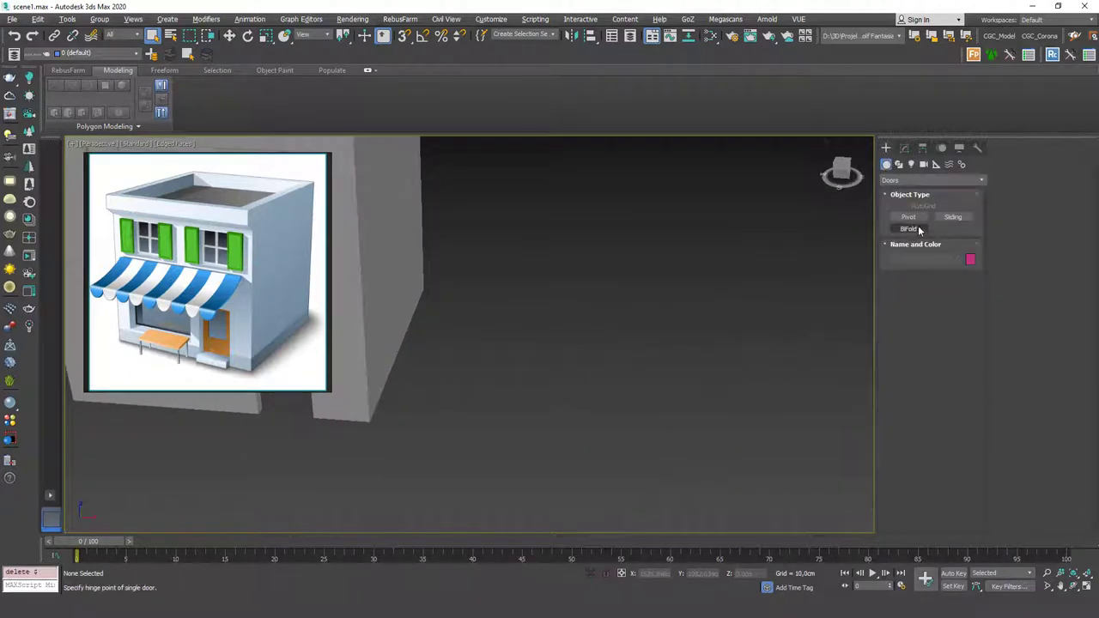
pyautogui.click(917, 228)
pyautogui.moveTo(513, 413); pyautogui.dragTo(742, 426)
pyautogui.click(740, 399)
pyautogui.click(728, 153)
pyautogui.moveTo(723, 285); pyautogui.dragTo(670, 383, button='middle')
pyautogui.click(904, 148)
pyautogui.moveTo(953, 398); pyautogui.dragTo(971, 391)
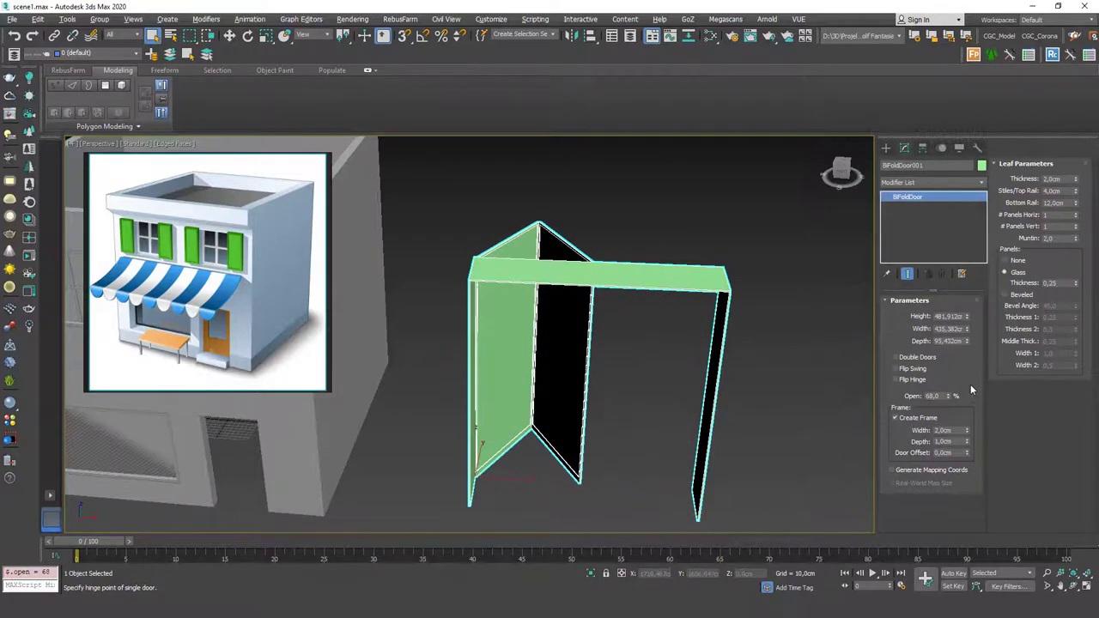
# Try Flip Hinge, Double Doors and a different opening amount on the BiFold door, and delete the door
pyautogui.click(908, 379)
pyautogui.click(909, 379)
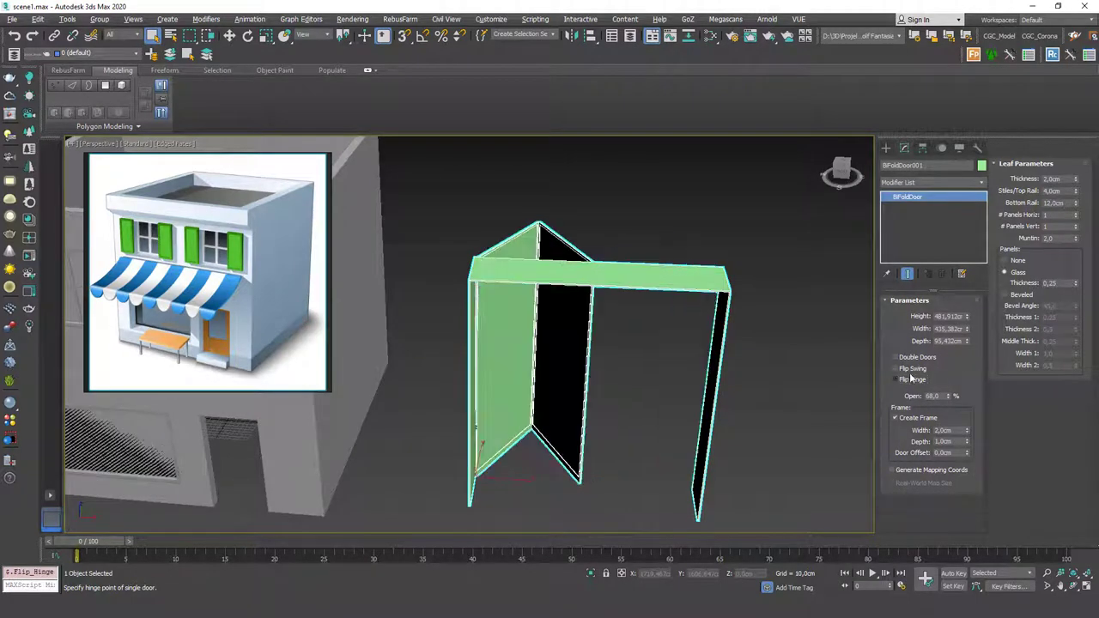
pyautogui.click(896, 357)
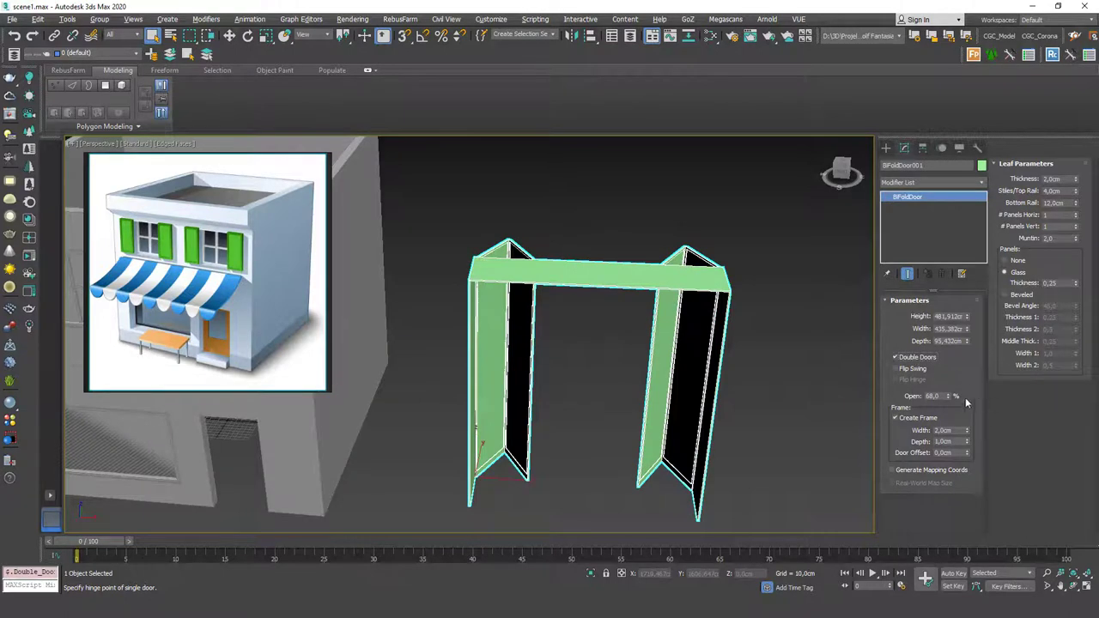
pyautogui.moveTo(954, 398); pyautogui.dragTo(954, 424)
pyautogui.press('Delete')
# Create a pivot door snapped to the shop's ground-floor door opening, 110 cm wide, 20 cm deep and 210 cm high
pyautogui.moveTo(621, 326); pyautogui.dragTo(610, 353, button='middle')
pyautogui.scroll(10, 609, 354)
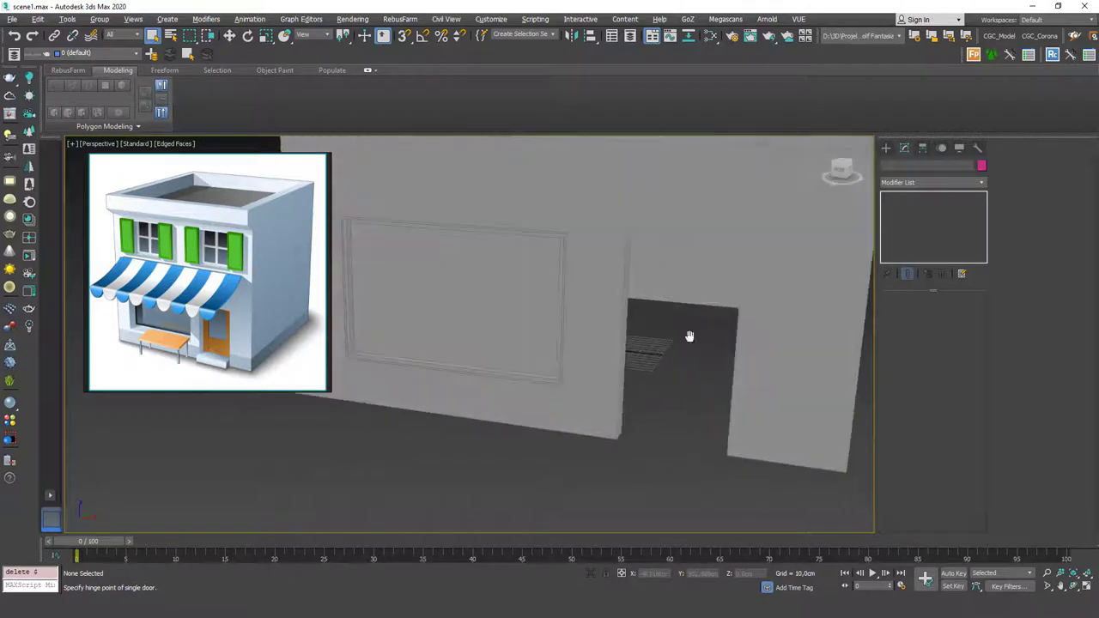
pyautogui.scroll(2, 623, 351)
pyautogui.click(886, 148)
pyautogui.click(908, 217)
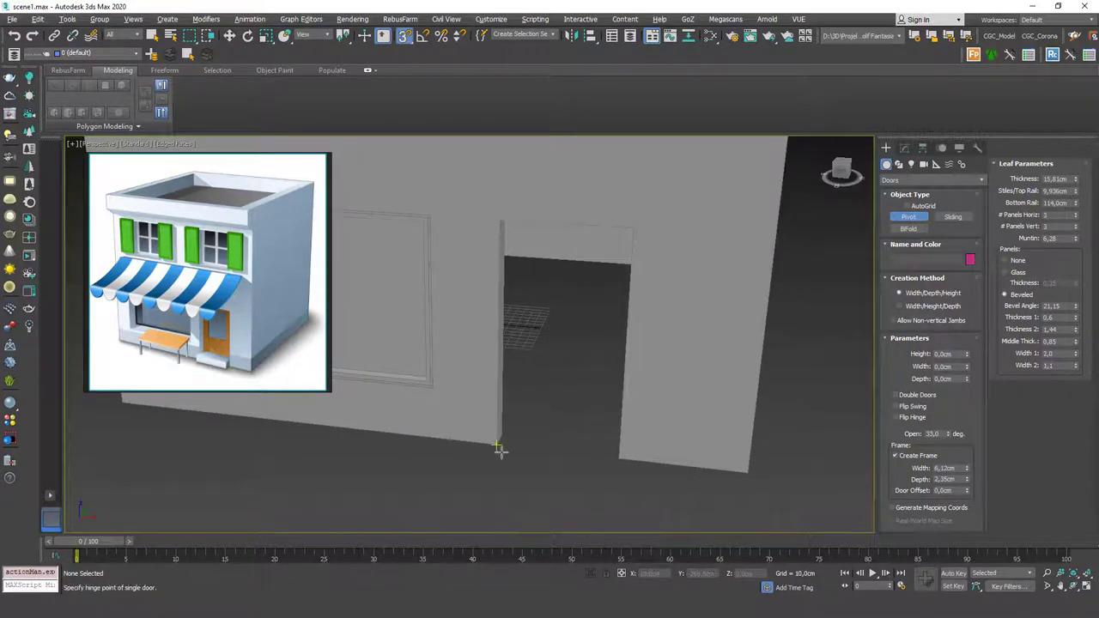
pyautogui.moveTo(495, 443); pyautogui.dragTo(625, 458)
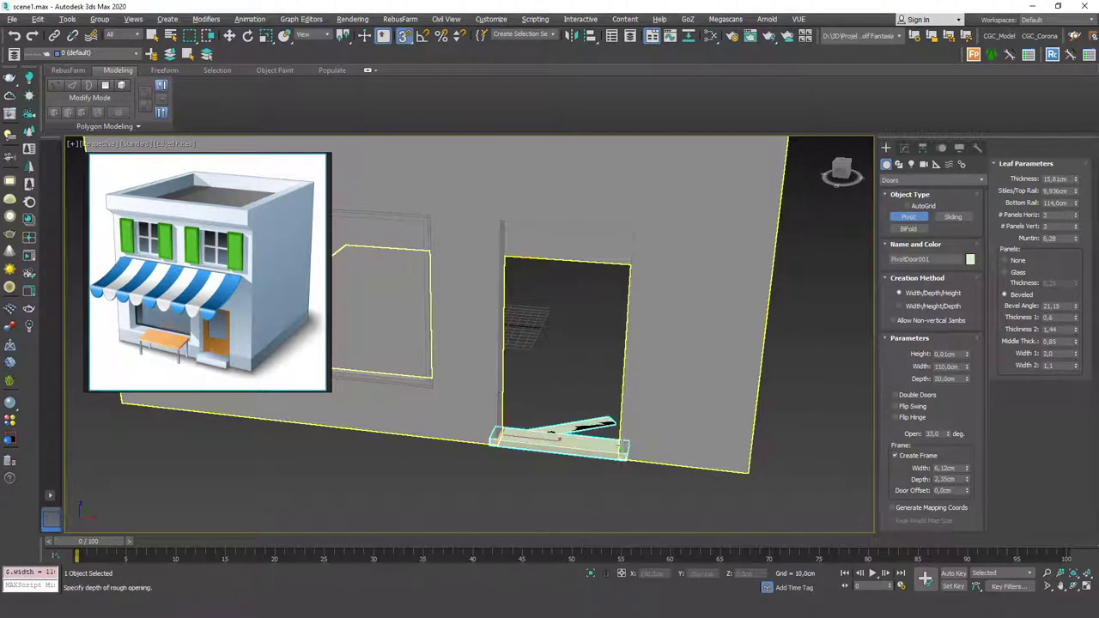
pyautogui.click(620, 452)
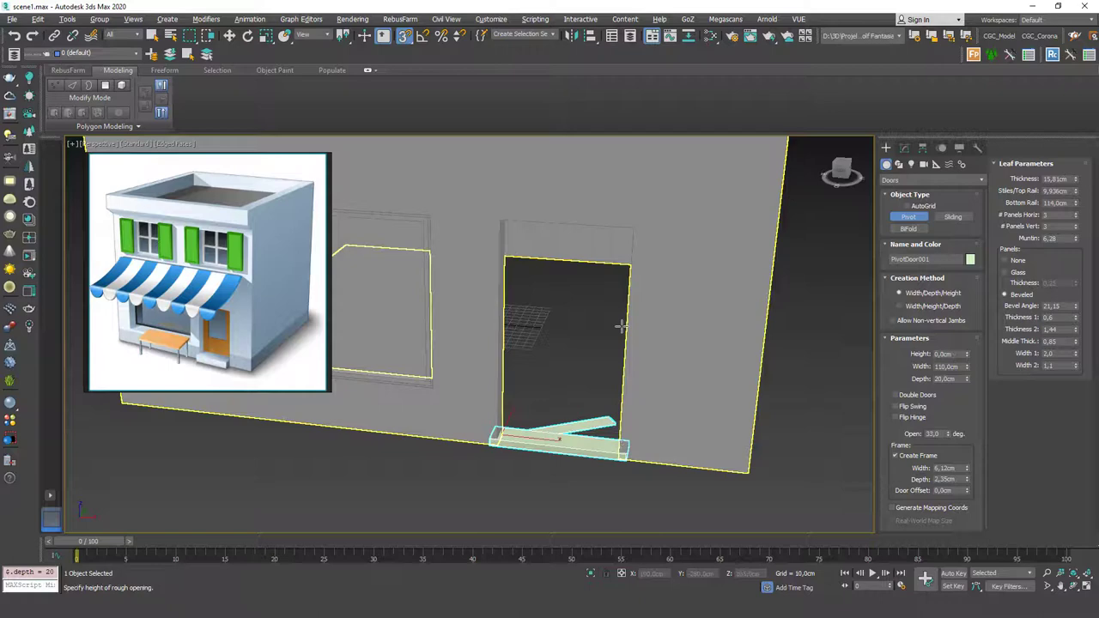
pyautogui.click(632, 227)
pyautogui.keyDown('alt'); pyautogui.moveTo(506, 442); pyautogui.dragTo(527, 339, button='middle'); pyautogui.keyUp('alt')
pyautogui.rightClick(528, 338)
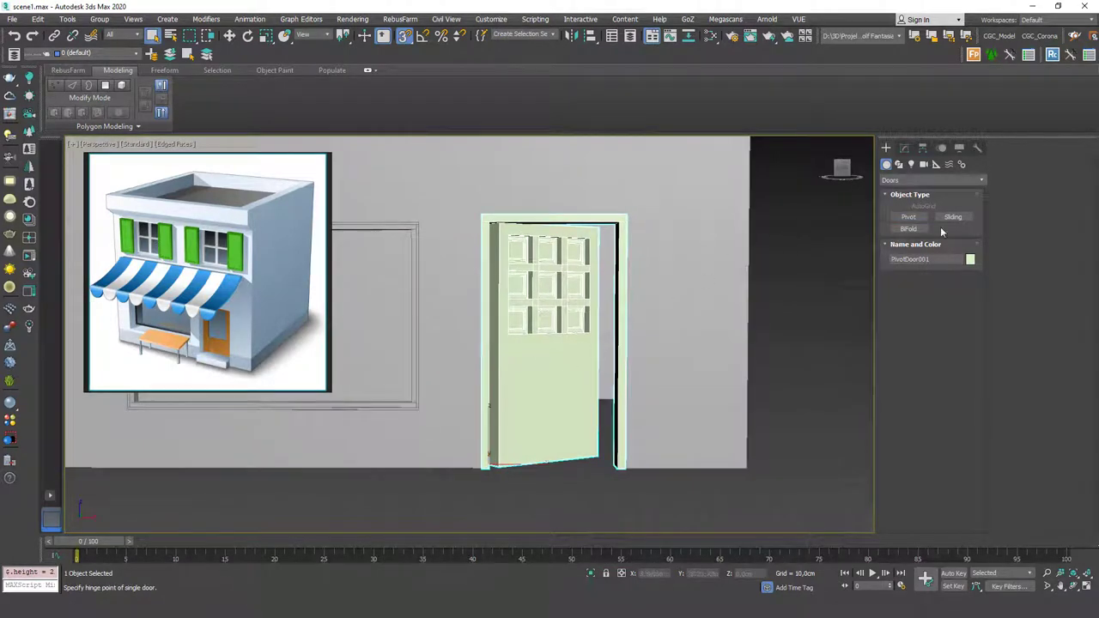
# Close the pivot door to 0 degrees and set its frame width to 3.917 cm
pyautogui.click(904, 147)
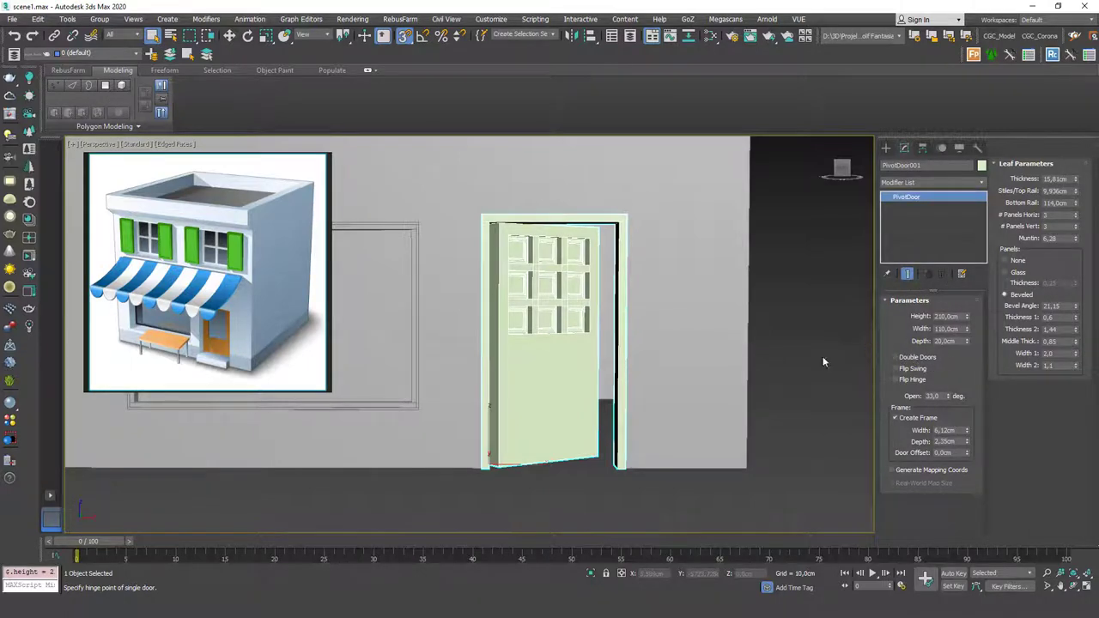
pyautogui.keyDown('alt'); pyautogui.moveTo(628, 337); pyautogui.dragTo(615, 355, button='middle'); pyautogui.keyUp('alt')
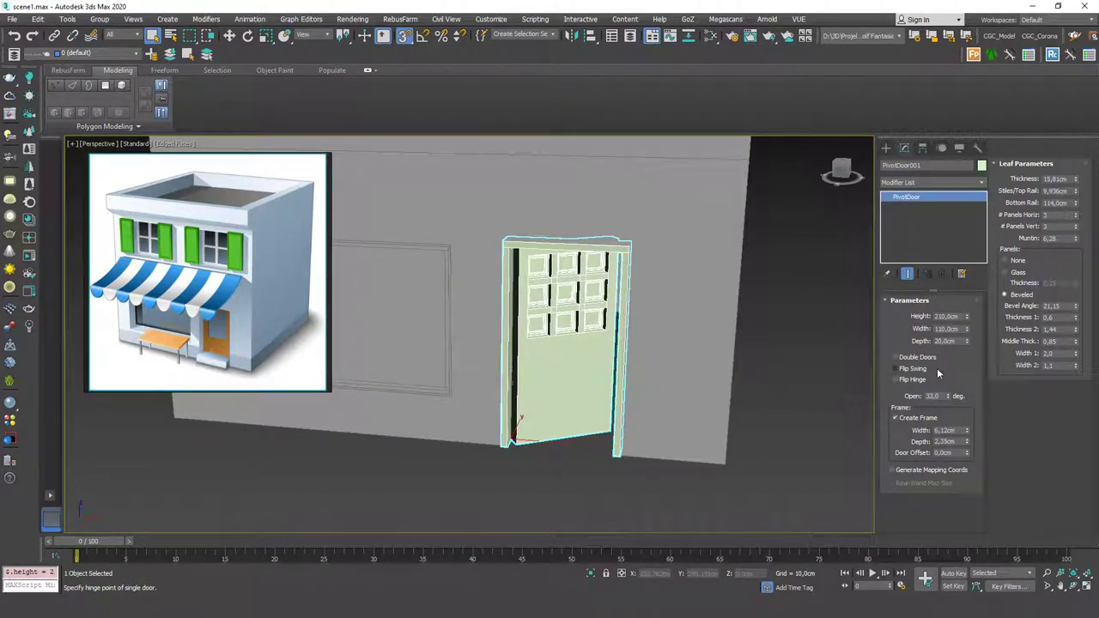
pyautogui.rightClick(948, 397)
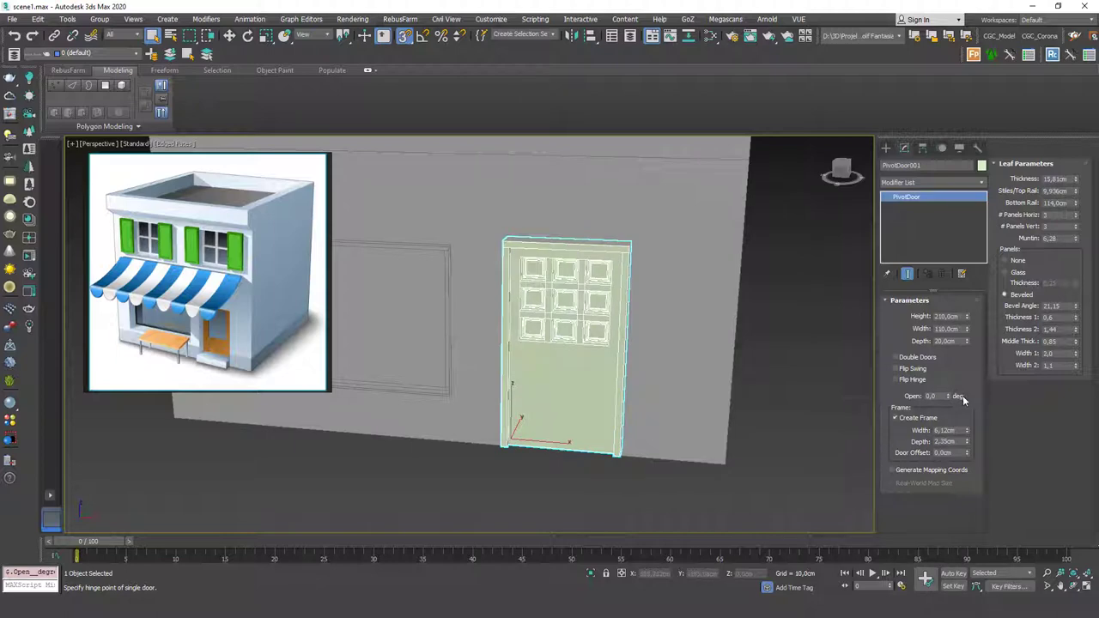
pyautogui.moveTo(967, 431); pyautogui.dragTo(967, 454)
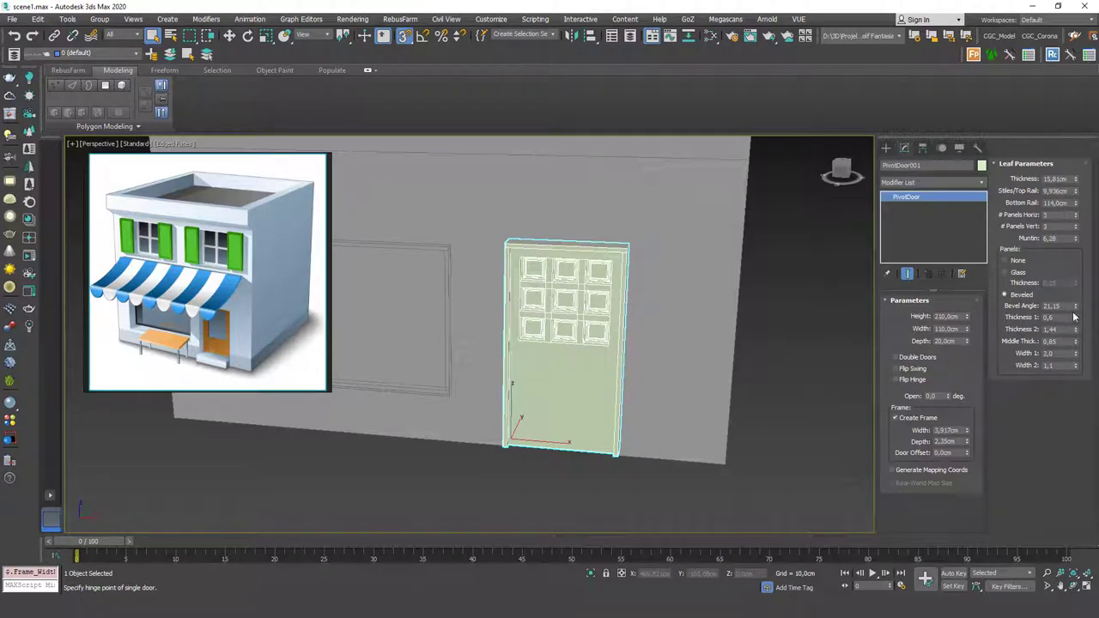
# Give the door leaf one Glass panel horizontally and vertically, with a muntin of 2.763 and a bottom rail of 63.84 cm
pyautogui.click(1015, 273)
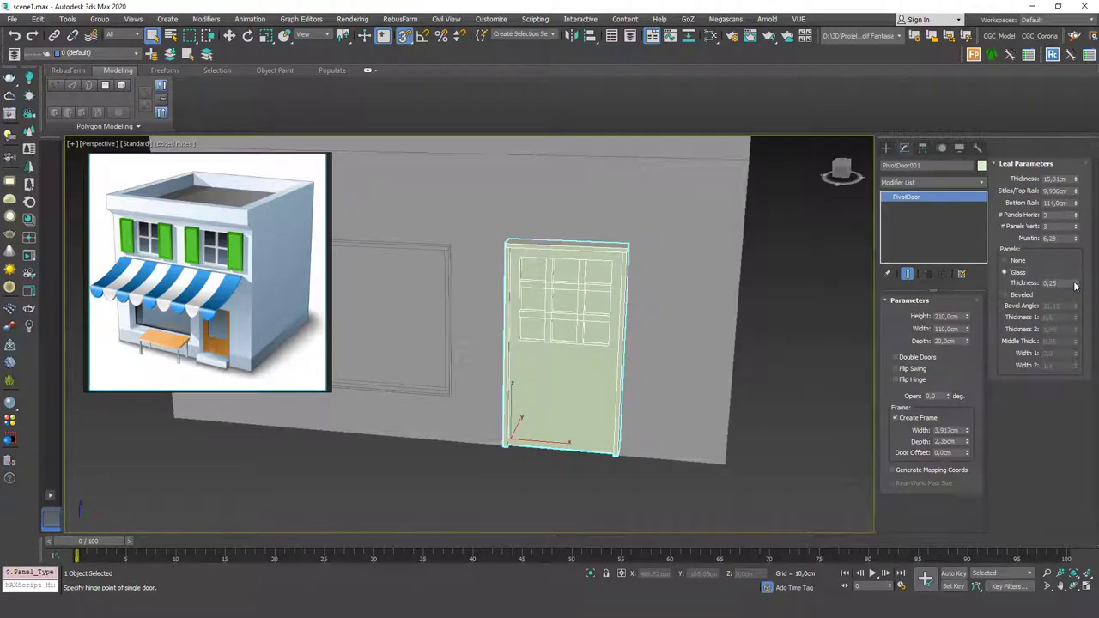
pyautogui.moveTo(1075, 239); pyautogui.dragTo(1075, 272)
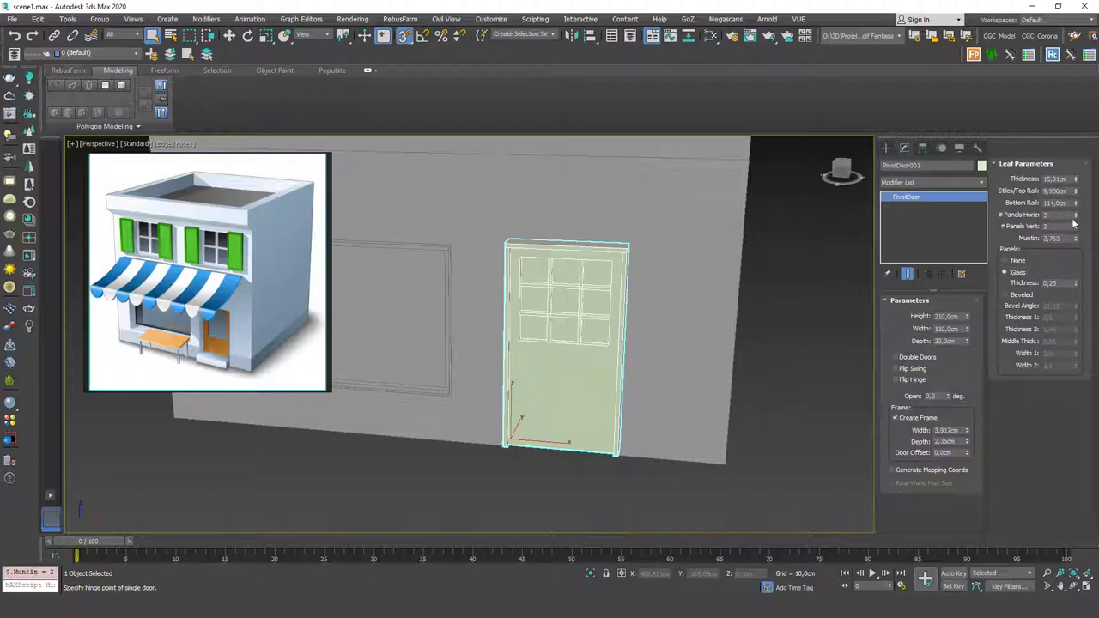
pyautogui.rightClick(1076, 216)
pyautogui.rightClick(1075, 226)
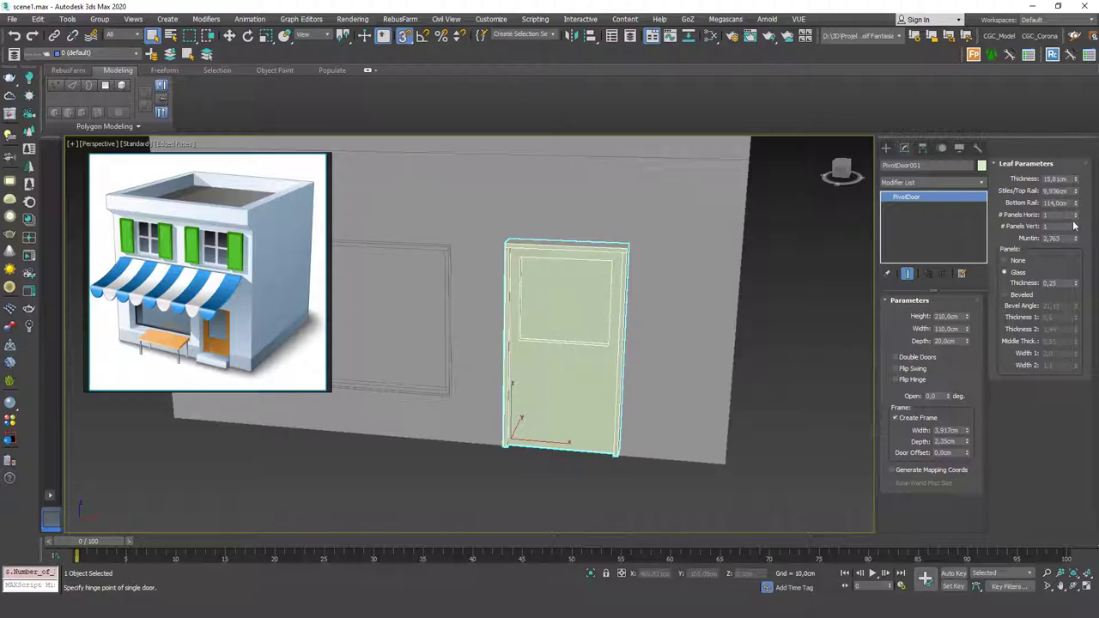
pyautogui.moveTo(1074, 206); pyautogui.dragTo(1077, 224)
# Set the pivot door's leaf thickness to 10 cm
pyautogui.moveTo(679, 307); pyautogui.dragTo(670, 336, button='middle')
pyautogui.scroll(-3, 695, 331)
pyautogui.click(631, 455)
pyautogui.press('F4')
pyautogui.press('F4')
pyautogui.moveTo(579, 425); pyautogui.dragTo(607, 428, button='middle')
pyautogui.click(632, 405)
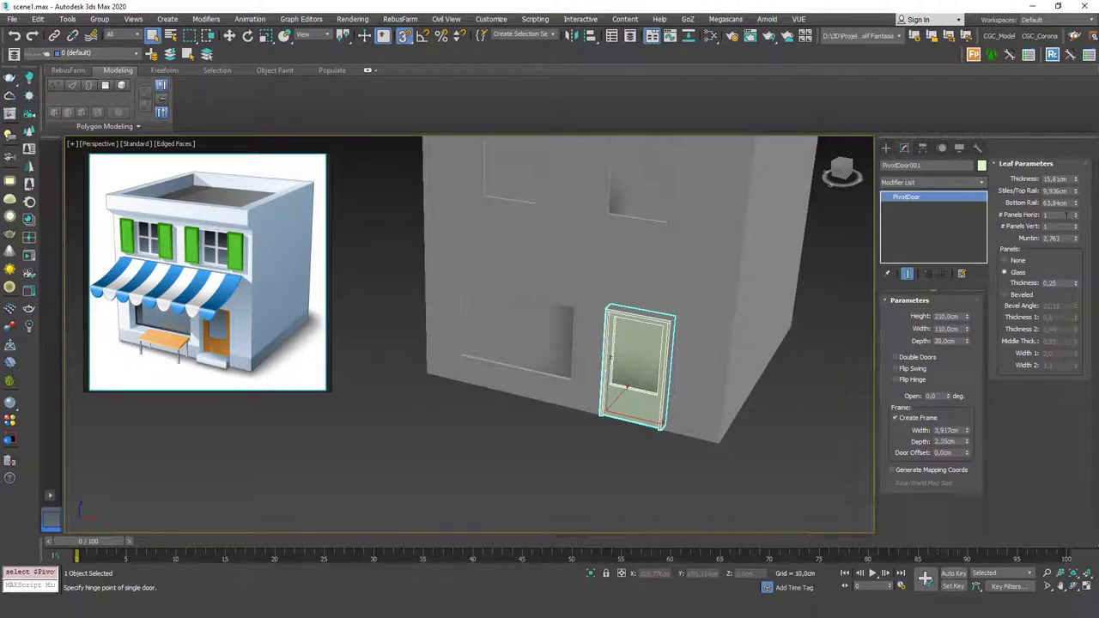
pyautogui.moveTo(1079, 182); pyautogui.dragTo(1063, 188)
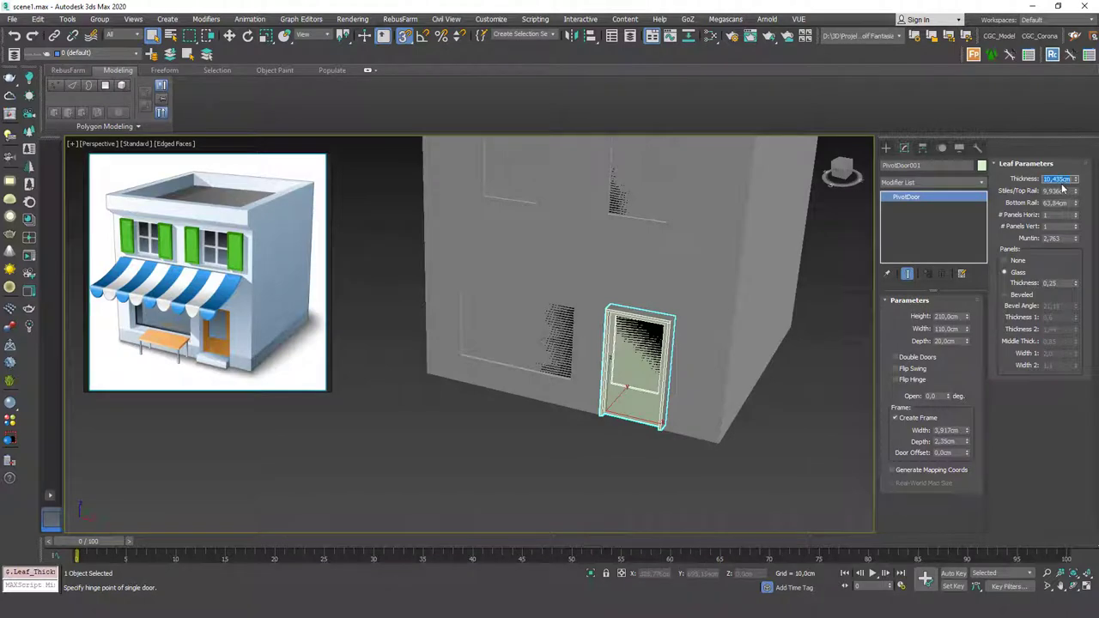
pyautogui.write('10')
pyautogui.press('Return')
# Change the pivot door's object color to a custom grey
pyautogui.moveTo(618, 422)
pyautogui.keyDown('alt'); pyautogui.mouseDown(button='middle')
pyautogui.moveTo(639, 418)
pyautogui.moveTo(630, 405)
pyautogui.mouseUp(button='middle'); pyautogui.keyUp('alt')
pyautogui.click(982, 165)
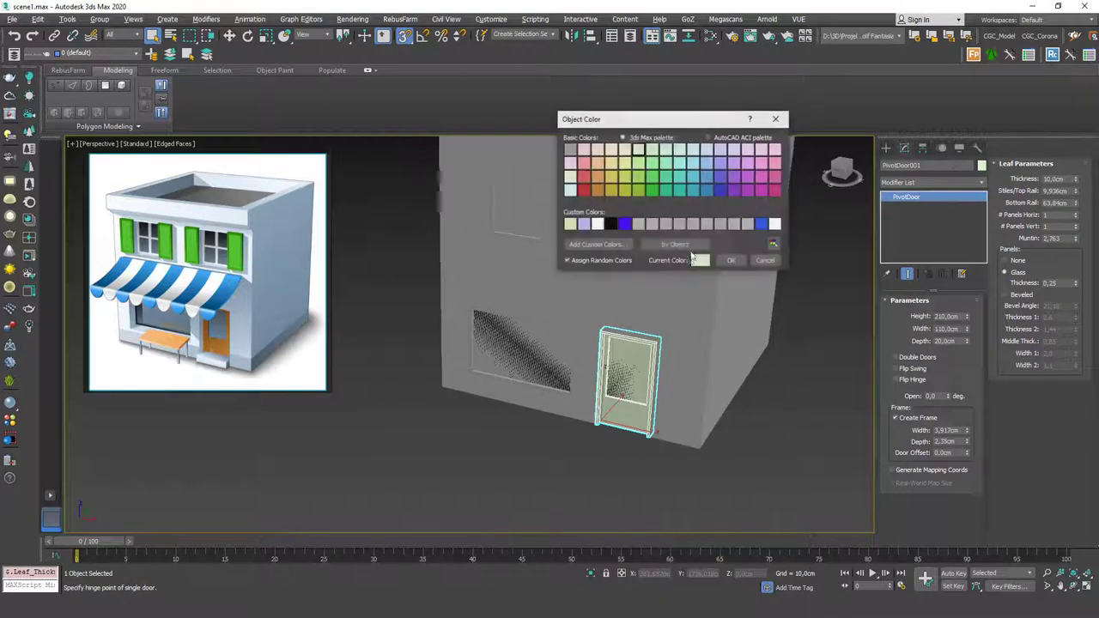
pyautogui.click(641, 228)
pyautogui.click(733, 261)
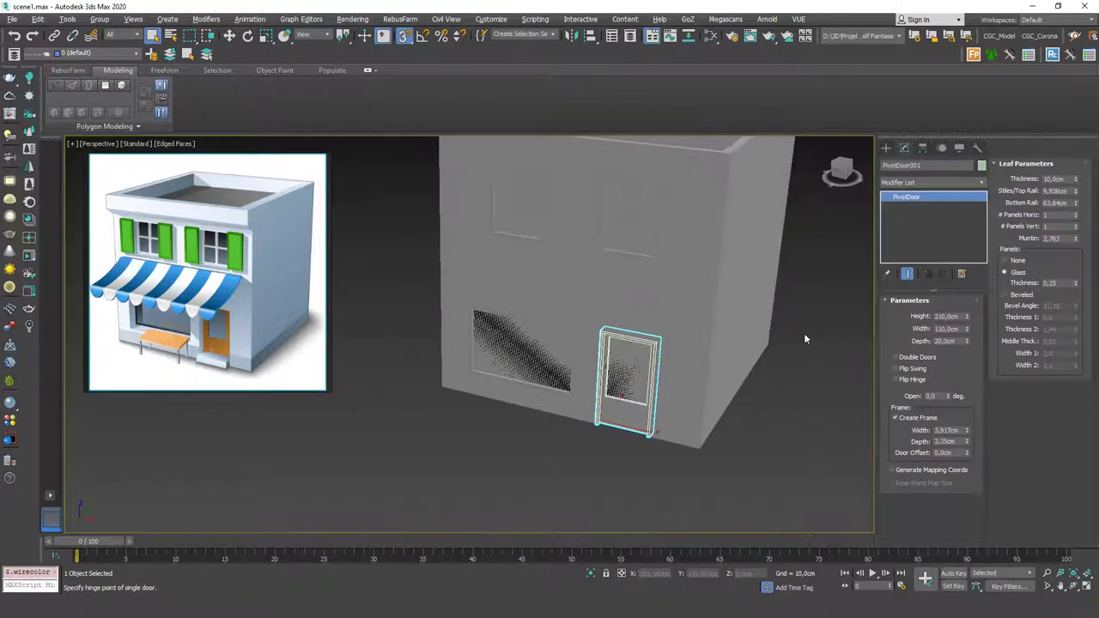
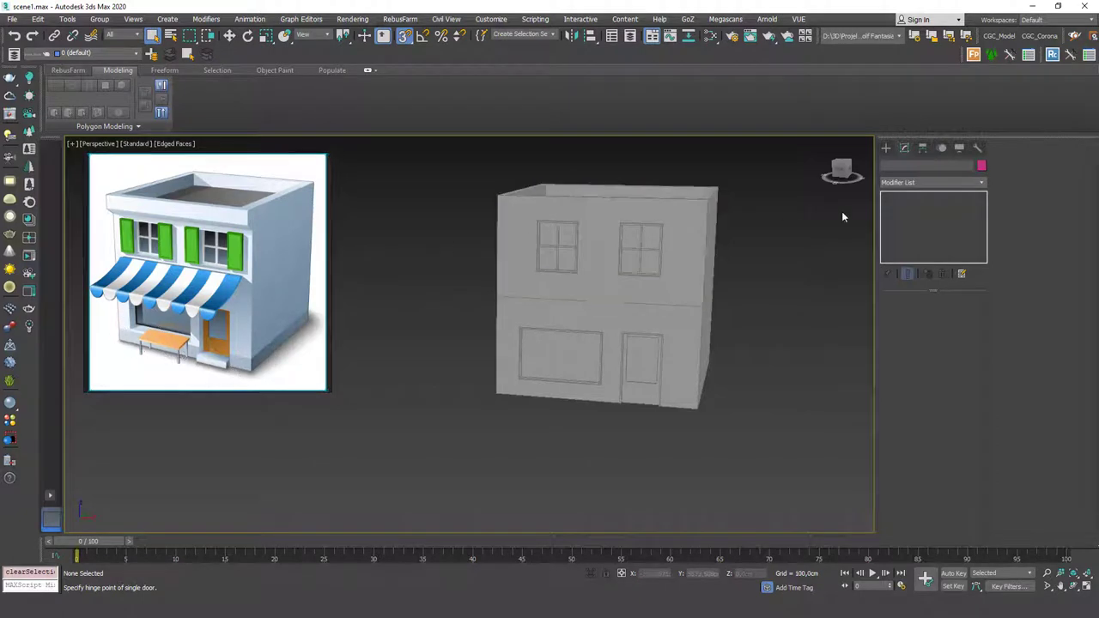
# Draw a snapped line along the building's base, from one side of the doorway around all the outer corners to the doorway's other side
pyautogui.click(886, 148)
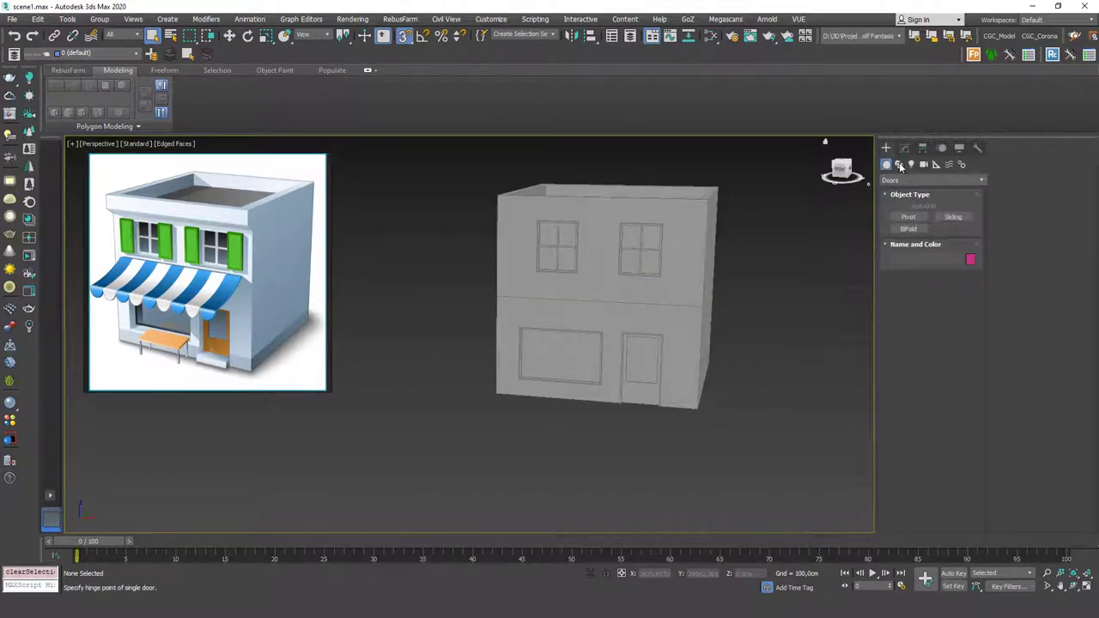
pyautogui.click(899, 165)
pyautogui.click(911, 225)
pyautogui.keyDown('alt'); pyautogui.moveTo(831, 238); pyautogui.dragTo(772, 283, button='middle'); pyautogui.keyUp('alt')
pyautogui.scroll(4, 605, 402)
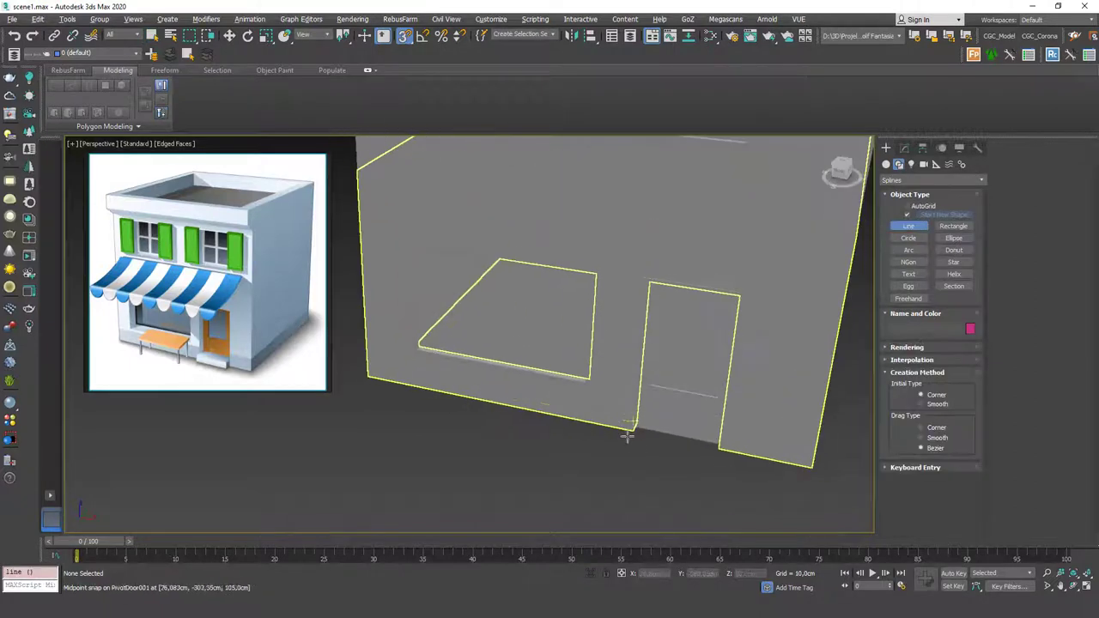
pyautogui.click(632, 431)
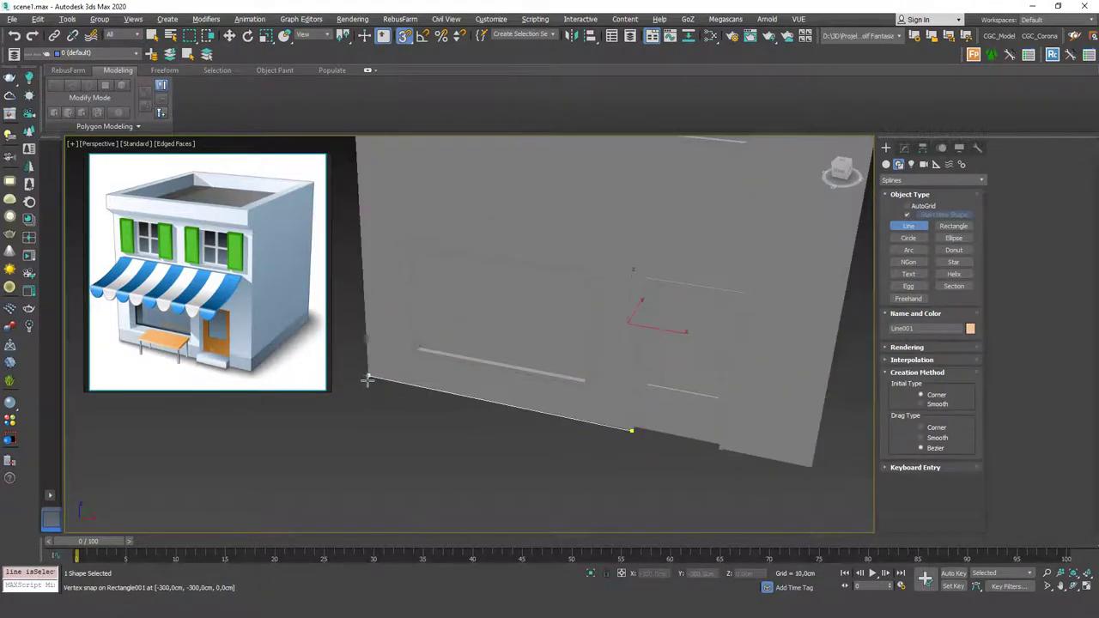
pyautogui.keyDown('alt'); pyautogui.moveTo(375, 392); pyautogui.dragTo(590, 393, button='middle'); pyautogui.keyUp('alt')
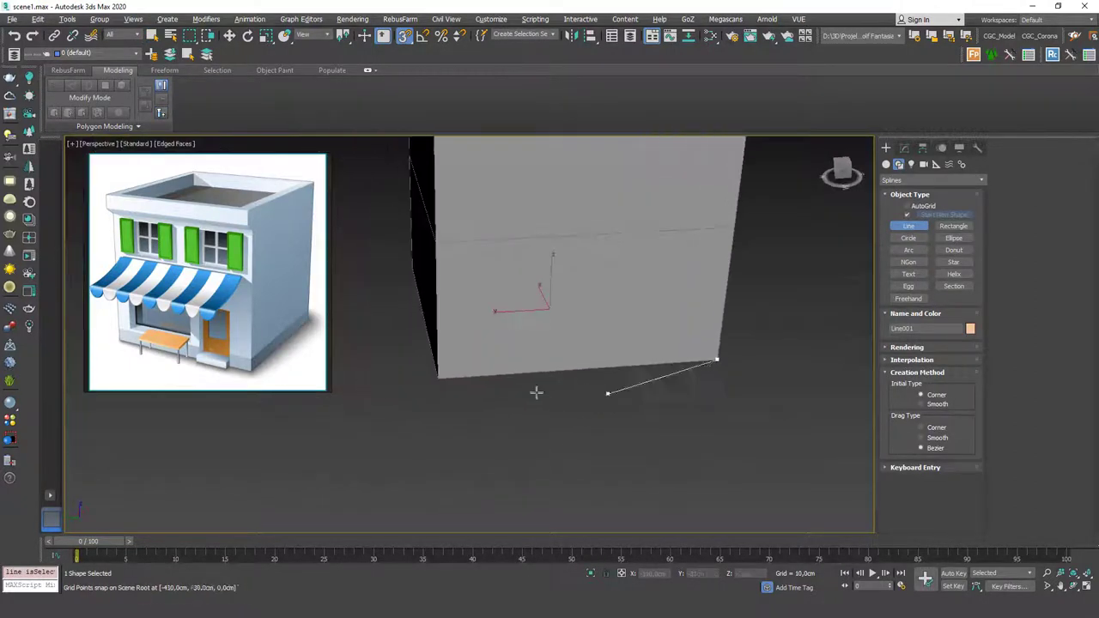
pyautogui.keyDown('alt'); pyautogui.moveTo(419, 383); pyautogui.dragTo(696, 361, button='middle'); pyautogui.keyUp('alt')
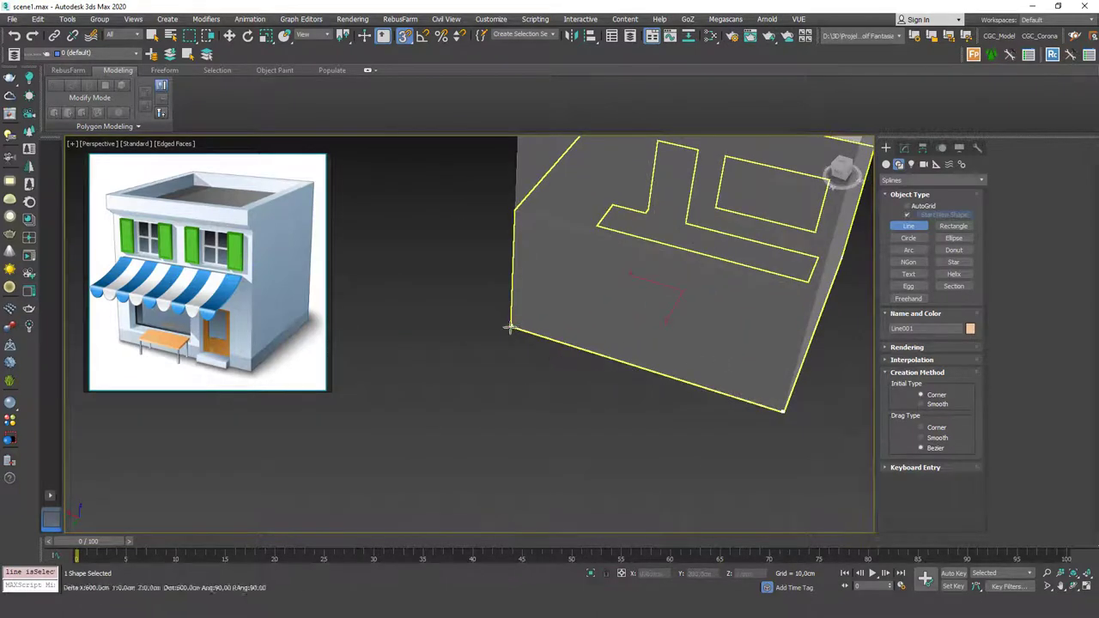
pyautogui.keyDown('alt'); pyautogui.moveTo(490, 344); pyautogui.dragTo(632, 400, button='middle'); pyautogui.keyUp('alt')
pyautogui.keyDown('alt'); pyautogui.moveTo(704, 385); pyautogui.dragTo(562, 415, button='middle'); pyautogui.keyUp('alt')
pyautogui.rightClick(562, 416)
# Apply a Sweep modifier to the base line, with the built-in Angle section
pyautogui.click(904, 148)
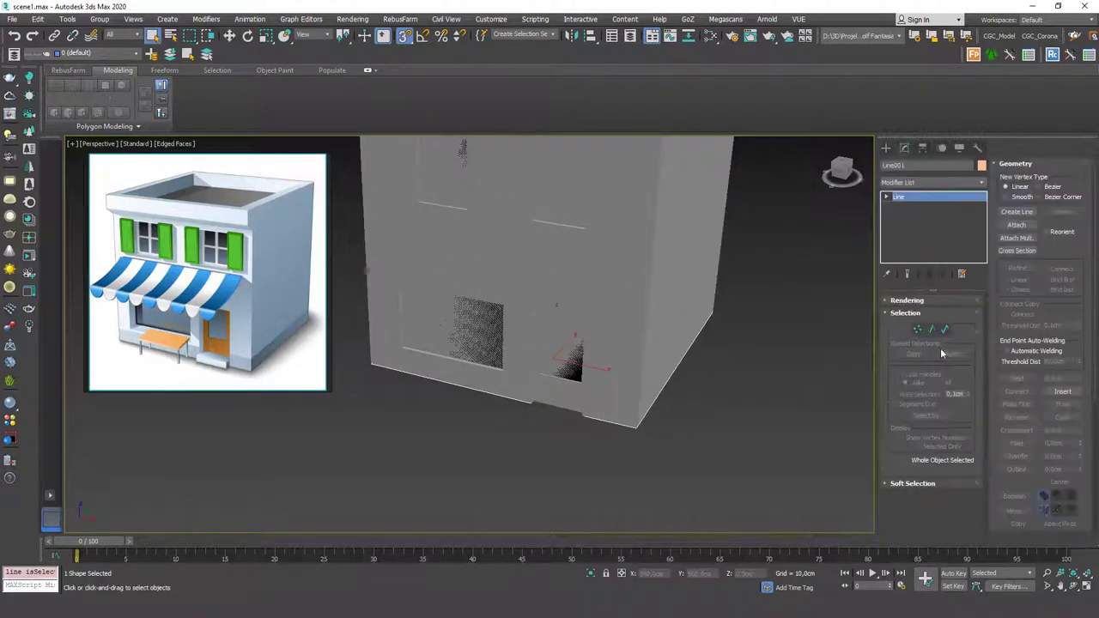
pyautogui.click(907, 301)
pyautogui.click(931, 182)
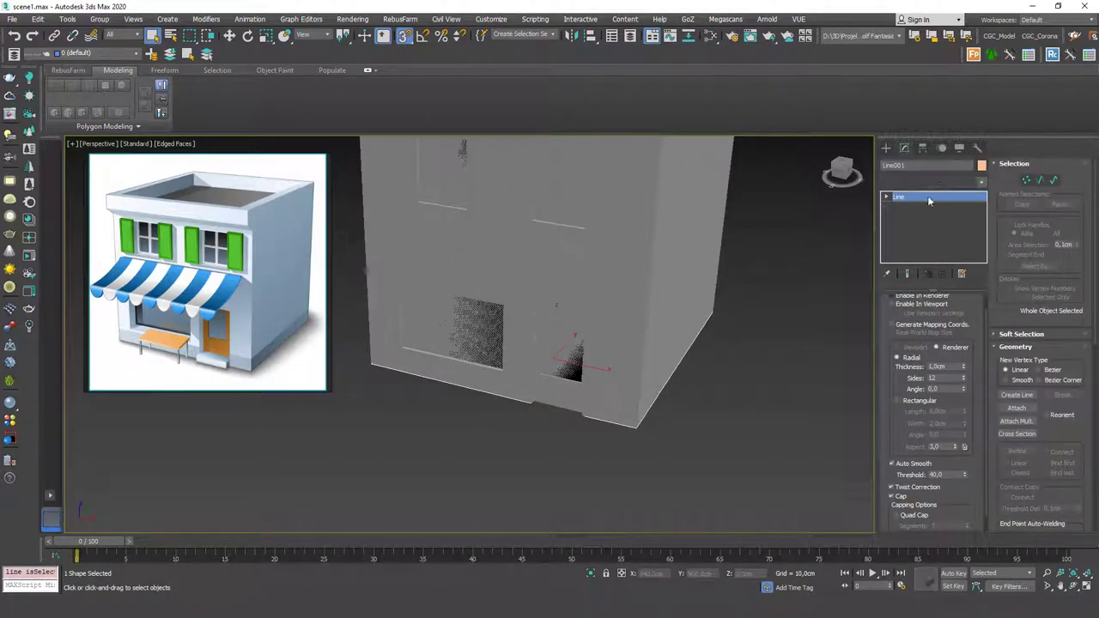
pyautogui.write('sw')
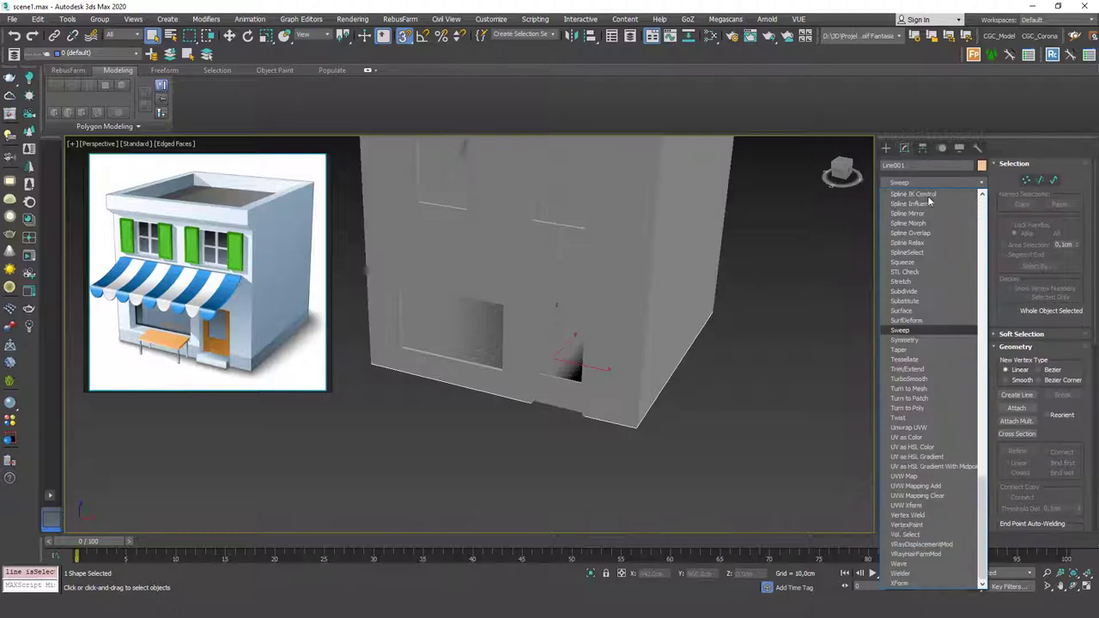
pyautogui.press('Return')
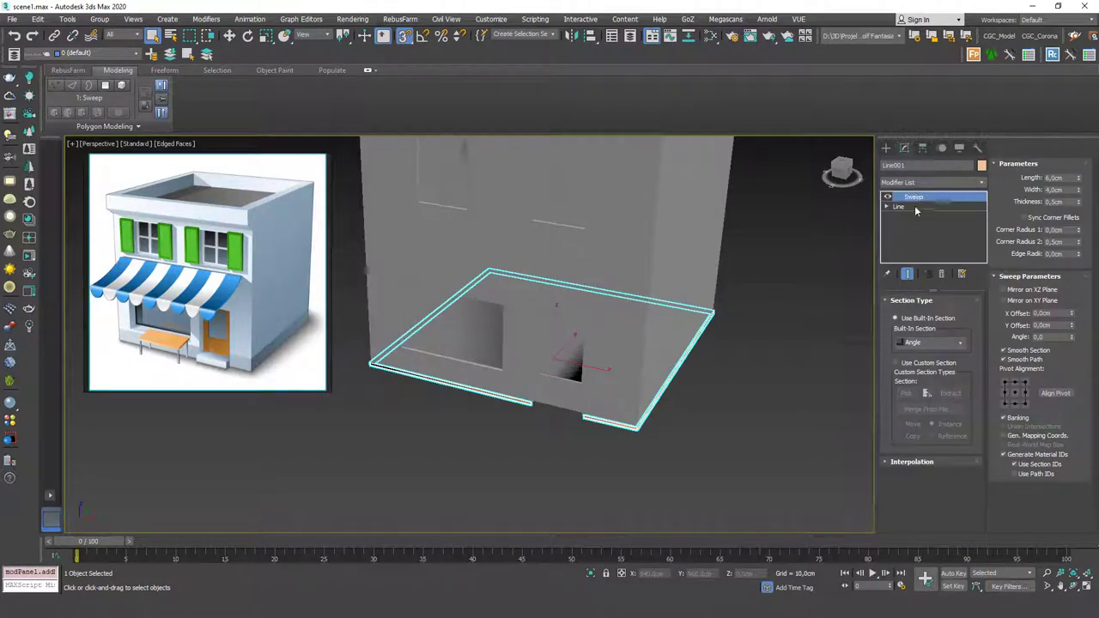
pyautogui.click(913, 208)
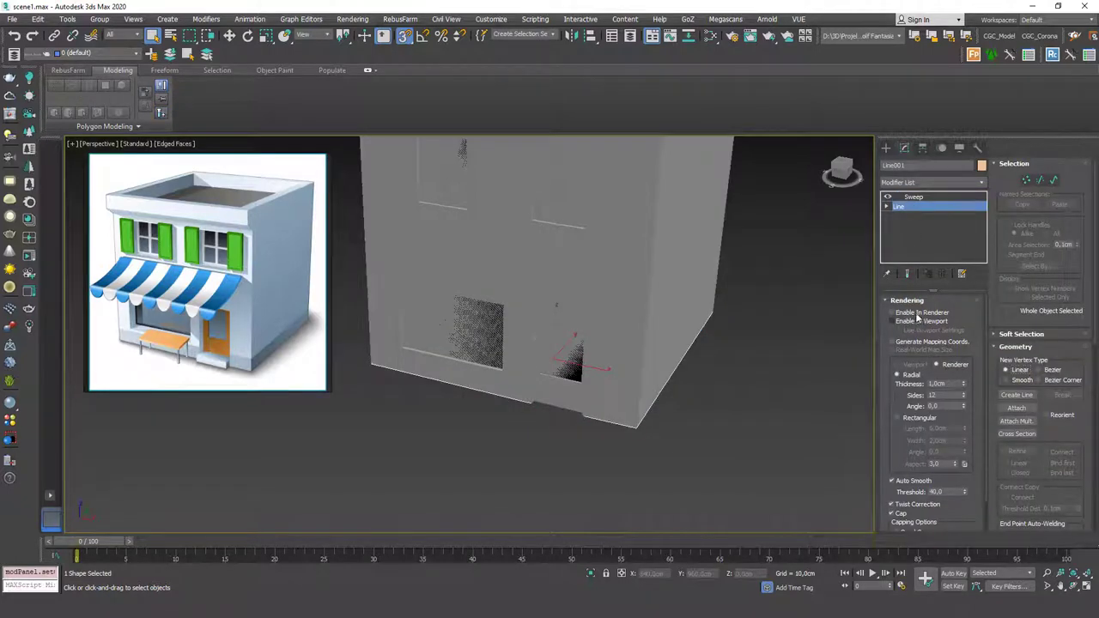
pyautogui.click(913, 197)
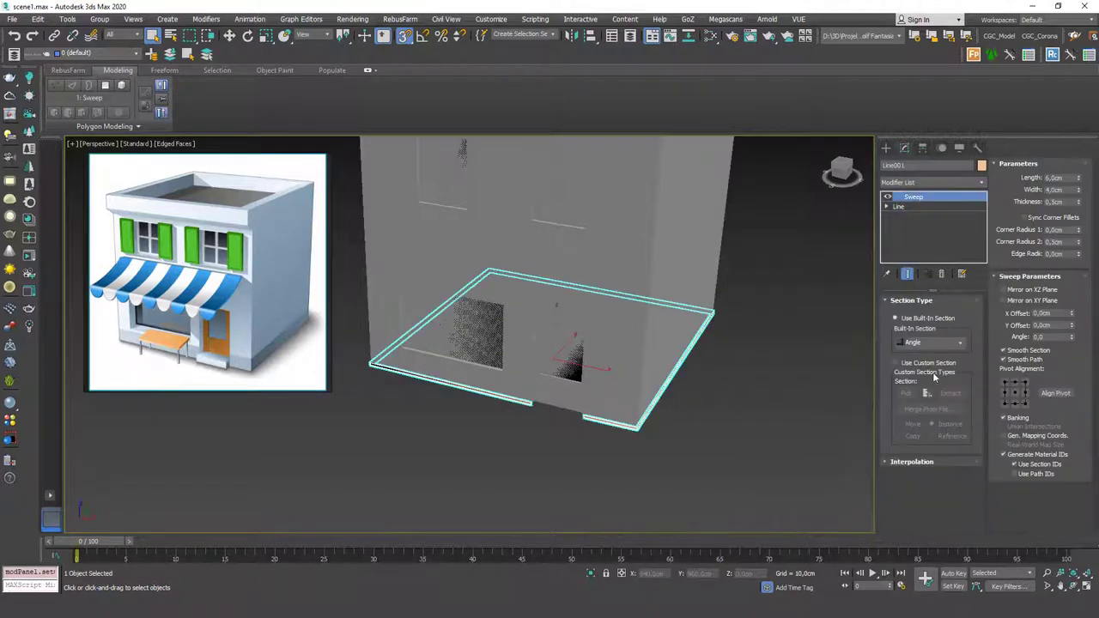
# Set the base trim's Angle section to a length of 20 cm and a width of 10 cm
pyautogui.keyDown('alt'); pyautogui.moveTo(620, 413); pyautogui.dragTo(592, 378, button='middle'); pyautogui.keyUp('alt')
pyautogui.scroll(3, 598, 386)
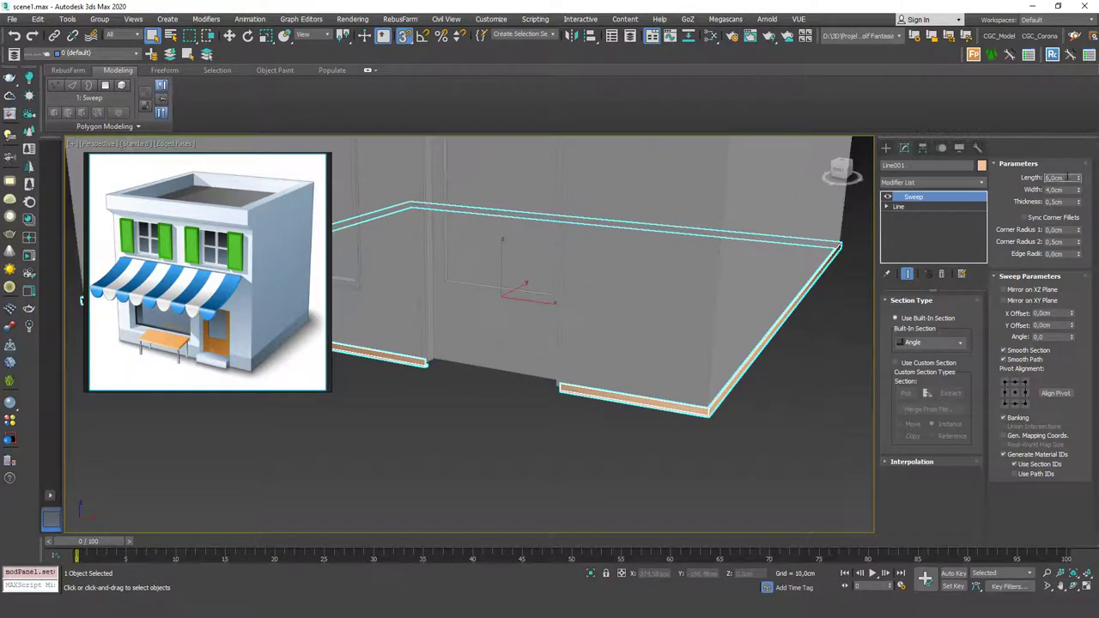
pyautogui.press('Return')
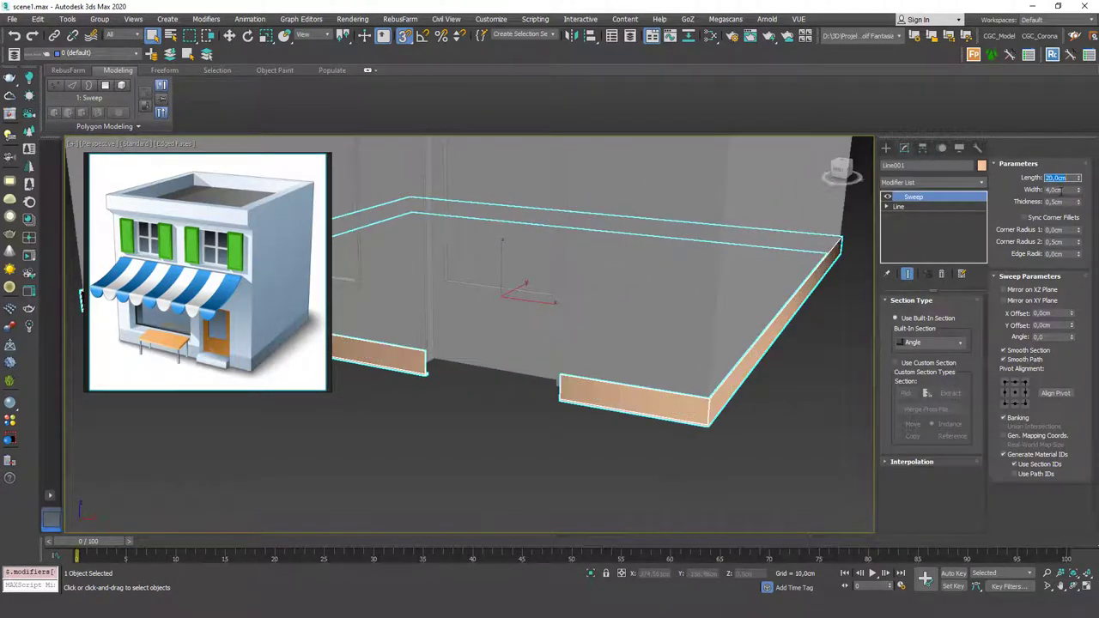
pyautogui.doubleClick(1064, 189)
pyautogui.write('5')
pyautogui.press('Return')
pyautogui.write('10')
pyautogui.press('Return')
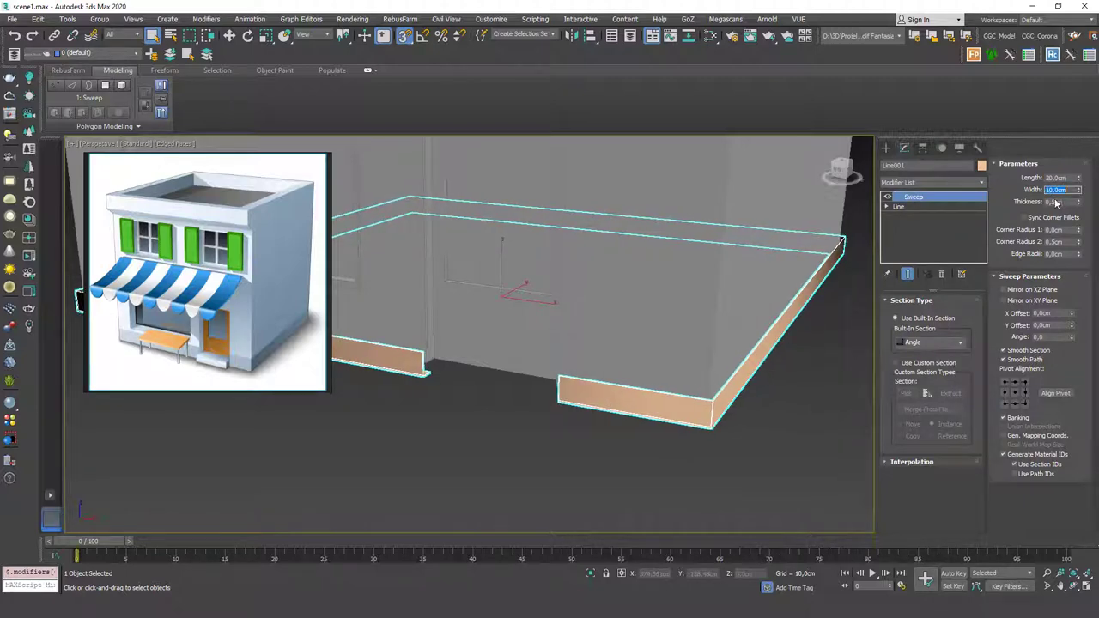
# Turn off Smooth Path in the base trim's Sweep and check the trim's corner at the front of the building
pyautogui.keyDown('alt'); pyautogui.moveTo(739, 336); pyautogui.dragTo(748, 367, button='middle'); pyautogui.keyUp('alt')
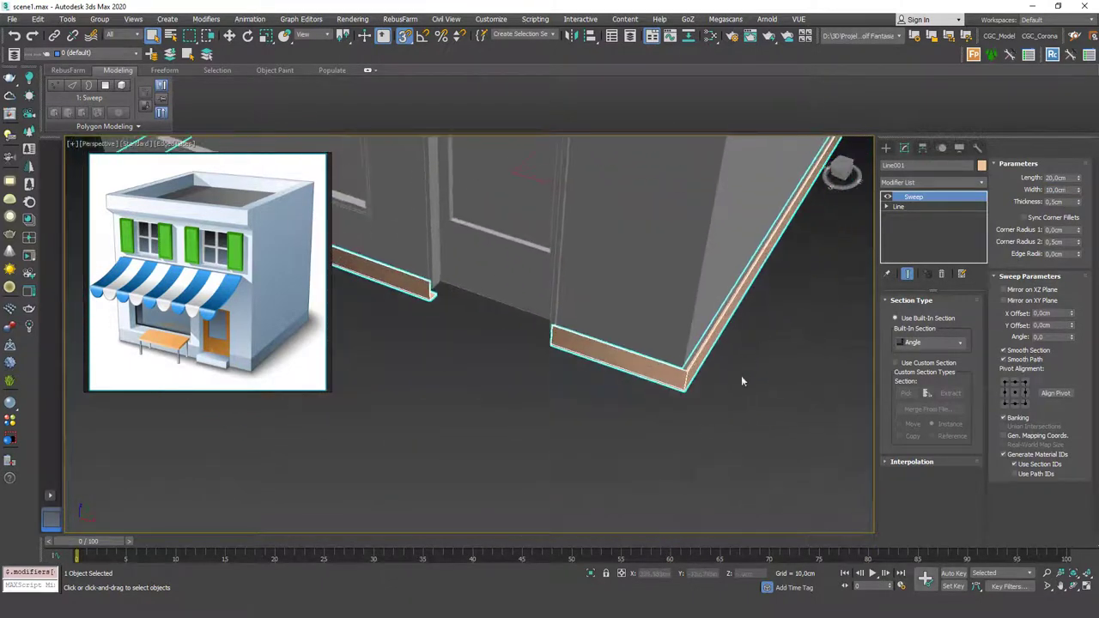
pyautogui.click(694, 468)
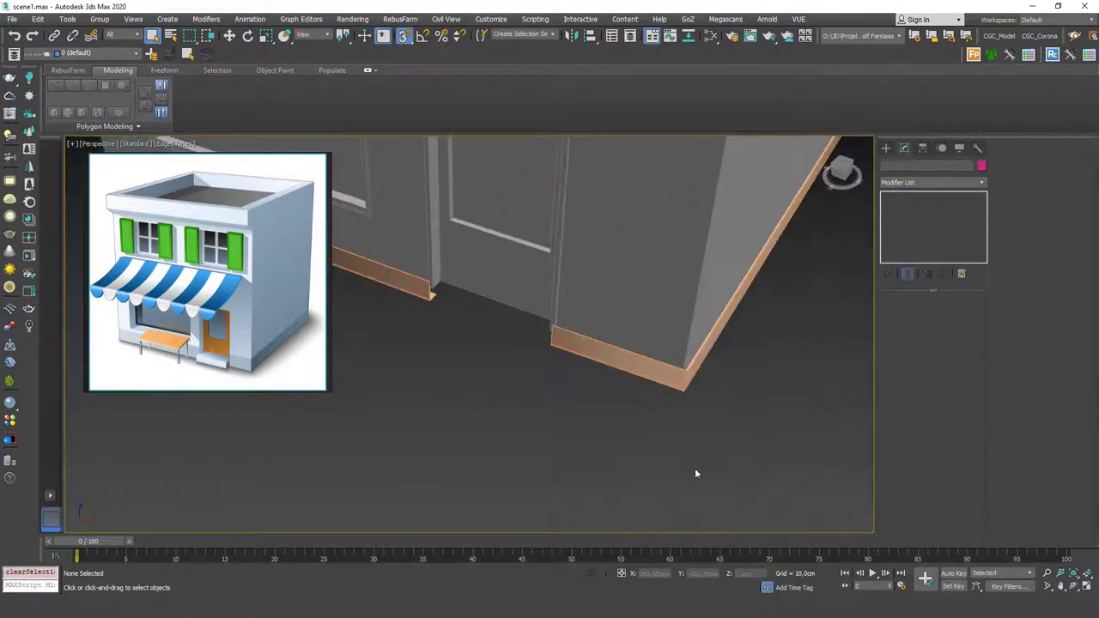
pyautogui.click(675, 380)
pyautogui.scroll(8, 686, 378)
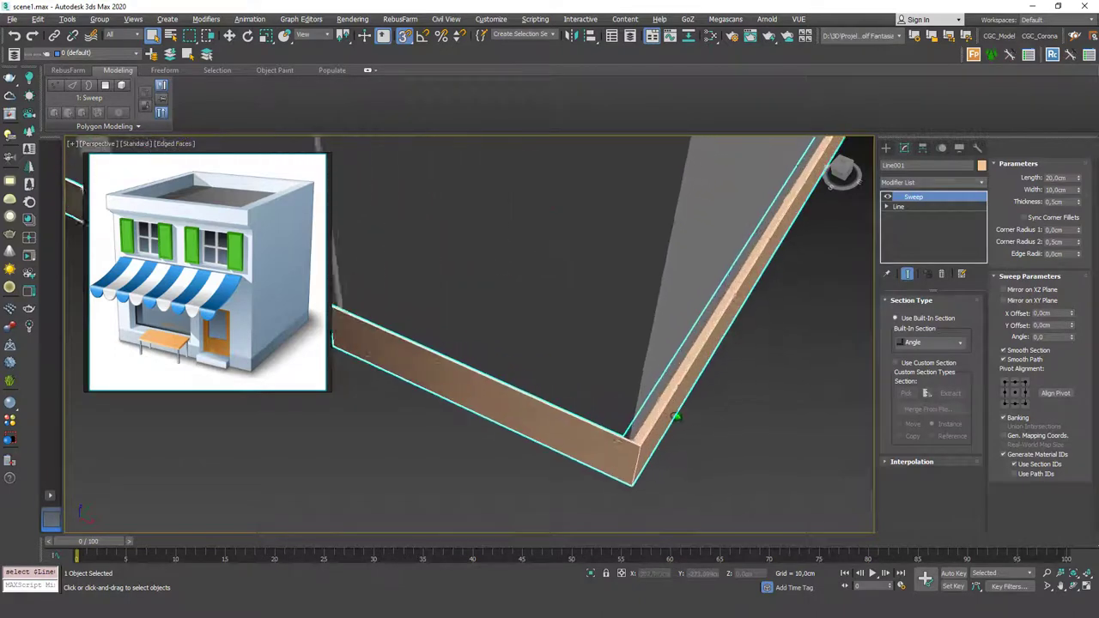
pyautogui.keyDown('alt'); pyautogui.moveTo(649, 426); pyautogui.dragTo(783, 358, button='middle'); pyautogui.keyUp('alt')
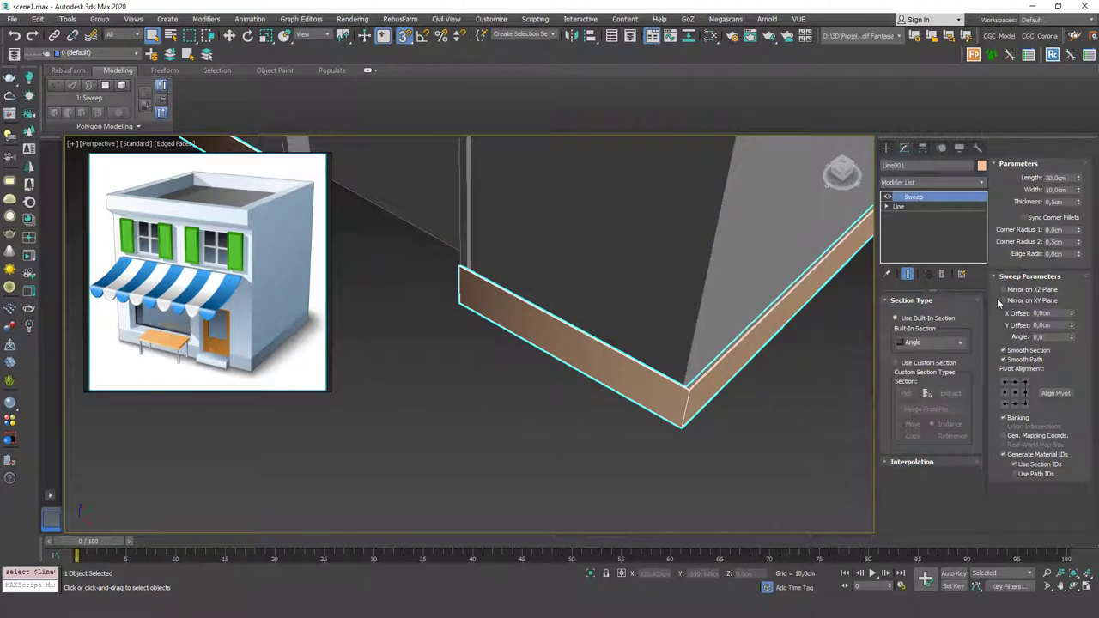
pyautogui.click(1018, 362)
pyautogui.keyDown('alt'); pyautogui.moveTo(701, 381); pyautogui.dragTo(661, 401, button='middle'); pyautogui.keyUp('alt')
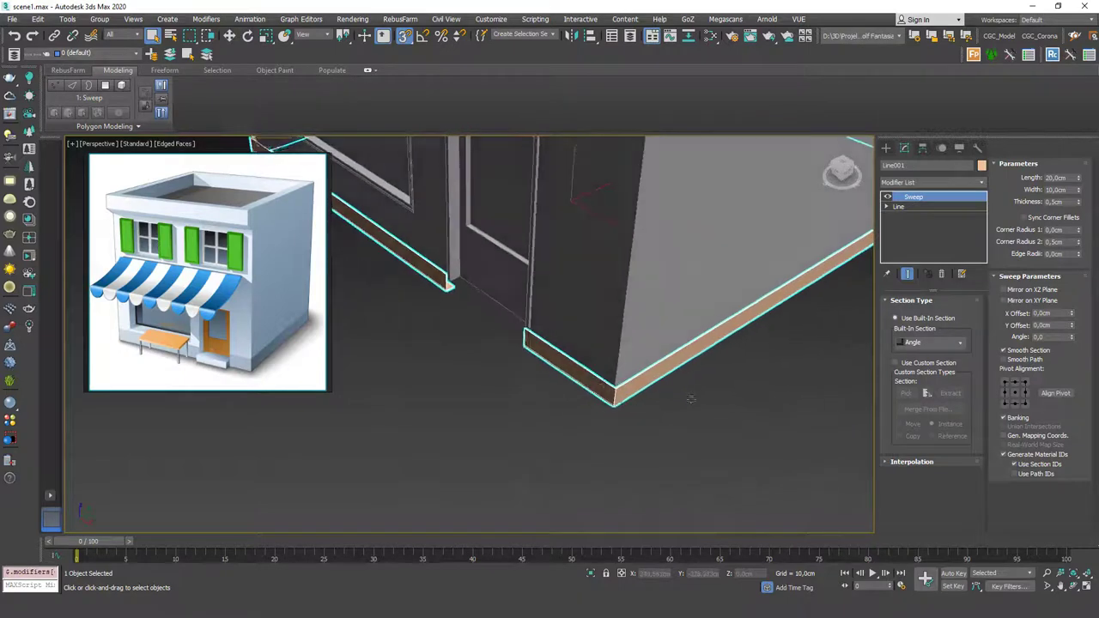
# Change the base trim's built-in section to Bar with a length of 20 cm and a width of 4 cm
pyautogui.scroll(4, 442, 282)
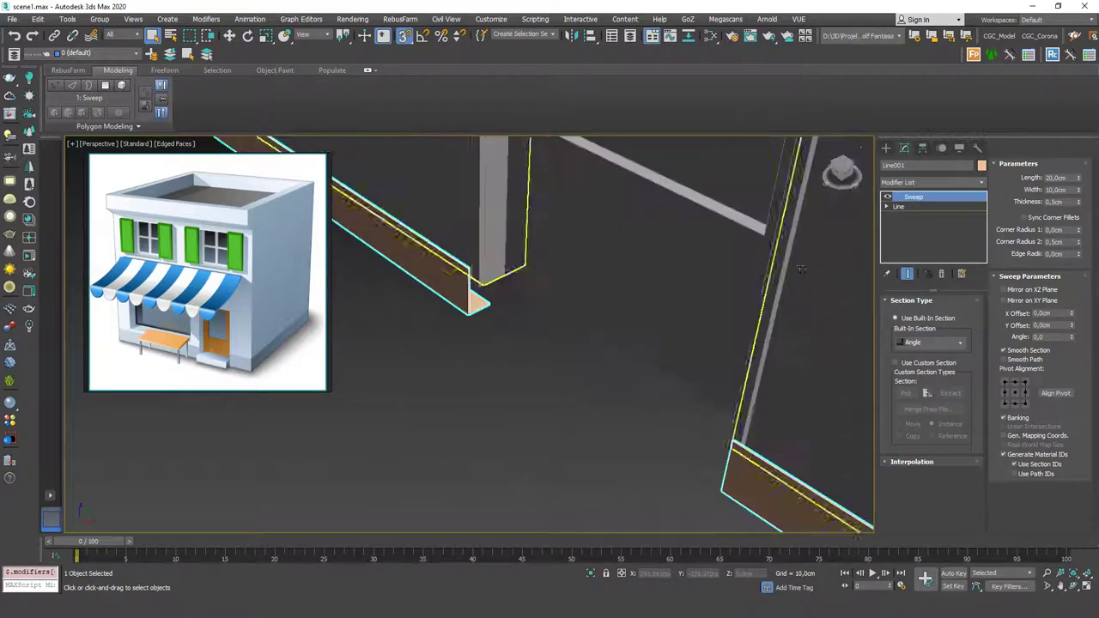
pyautogui.click(932, 343)
pyautogui.click(910, 361)
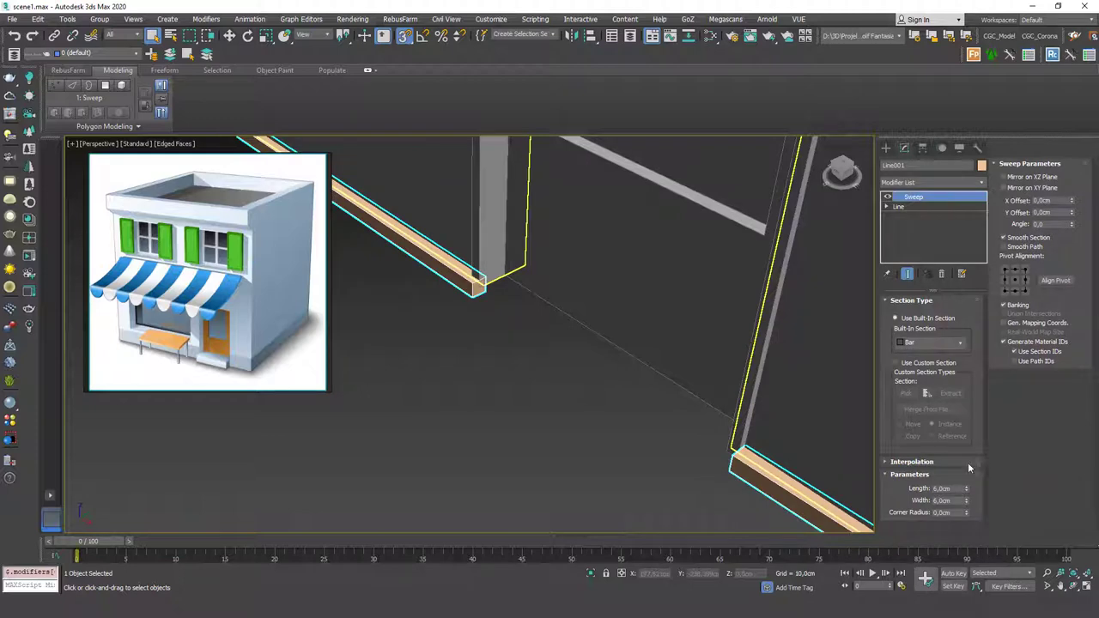
pyautogui.moveTo(965, 489); pyautogui.dragTo(966, 446)
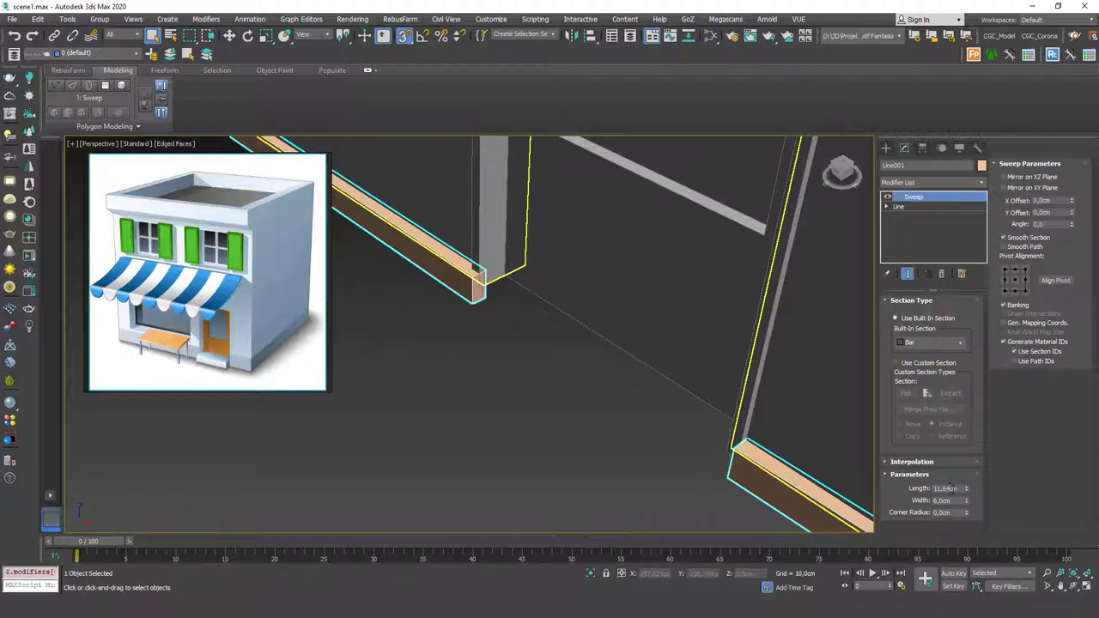
pyautogui.press('Tab')
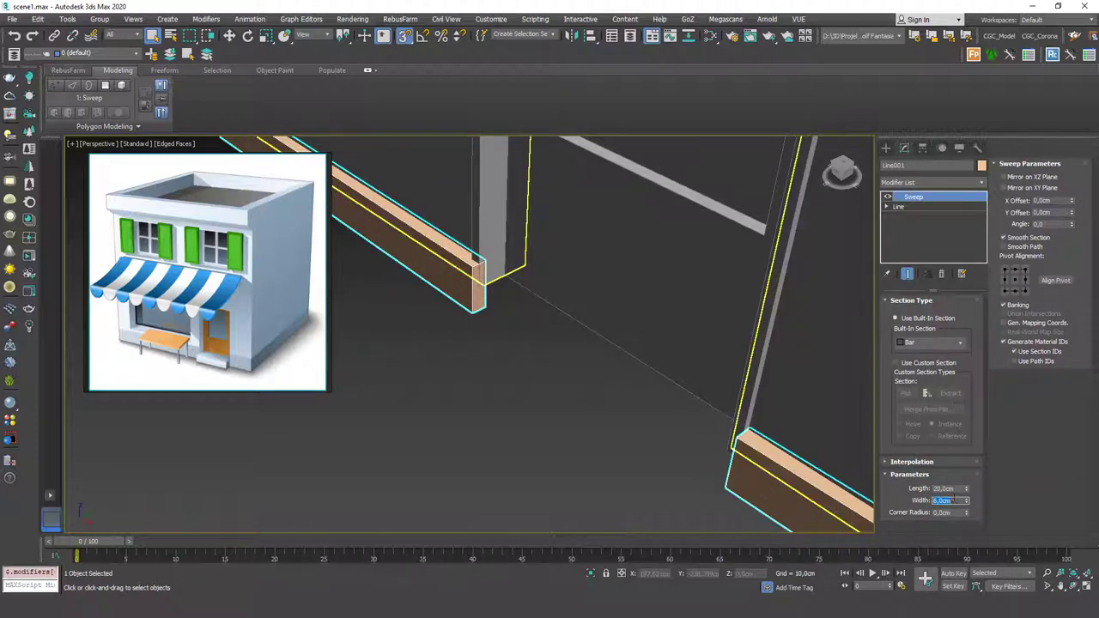
pyautogui.press('Return')
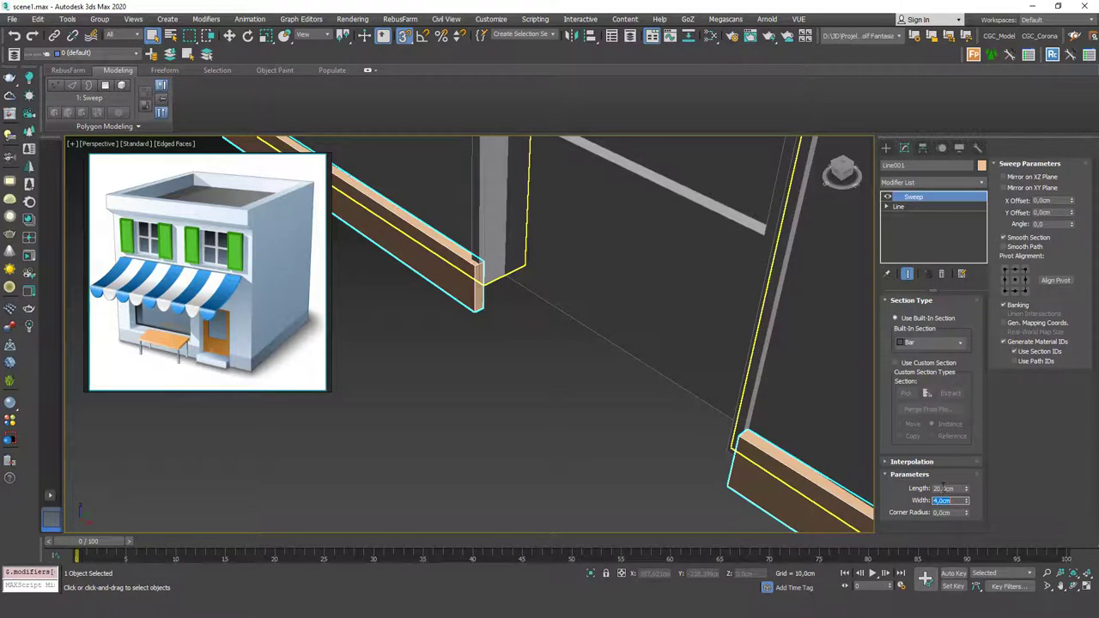
# Try different pivot alignments for the trim's Bar section, ending with its bottom-left corner
pyautogui.moveTo(648, 402); pyautogui.dragTo(554, 347, button='middle')
pyautogui.scroll(-3, 560, 356)
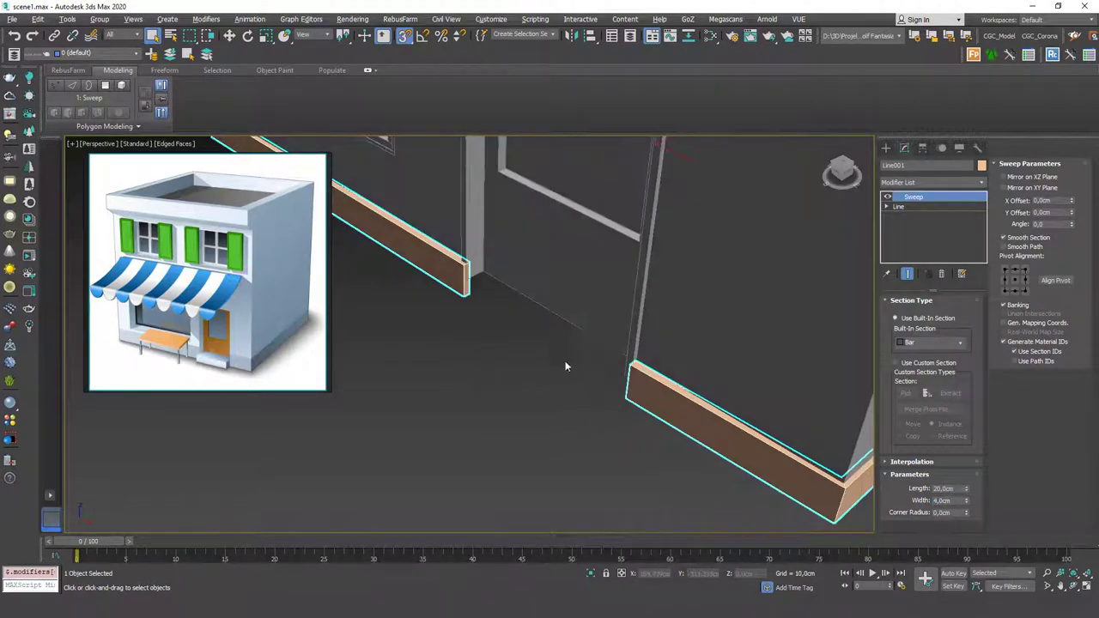
pyautogui.click(1015, 280)
pyautogui.click(1005, 291)
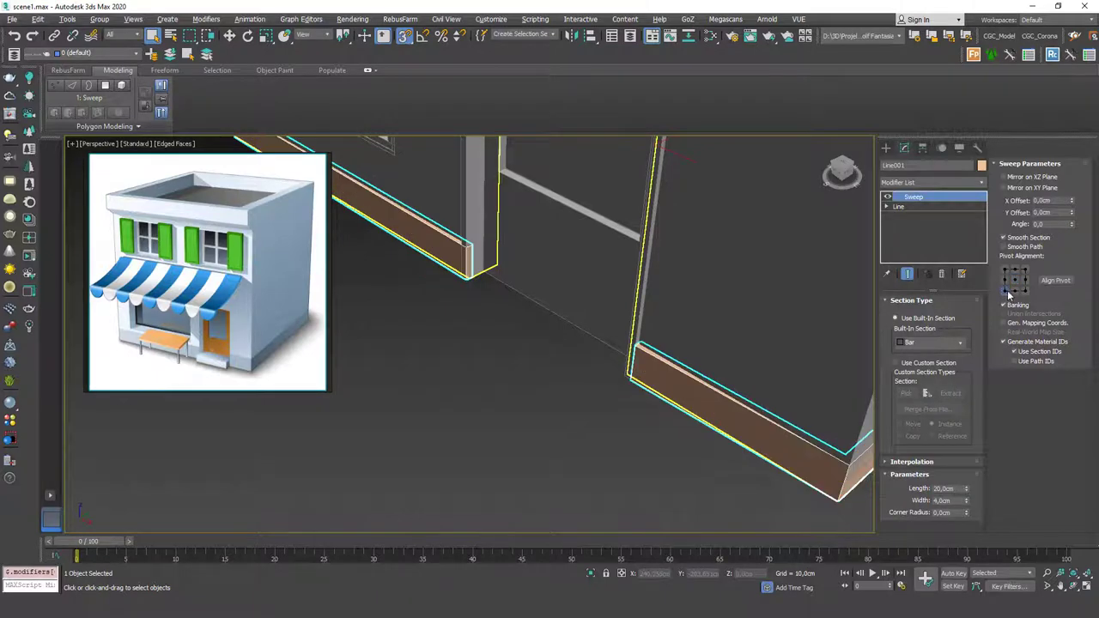
pyautogui.click(1017, 292)
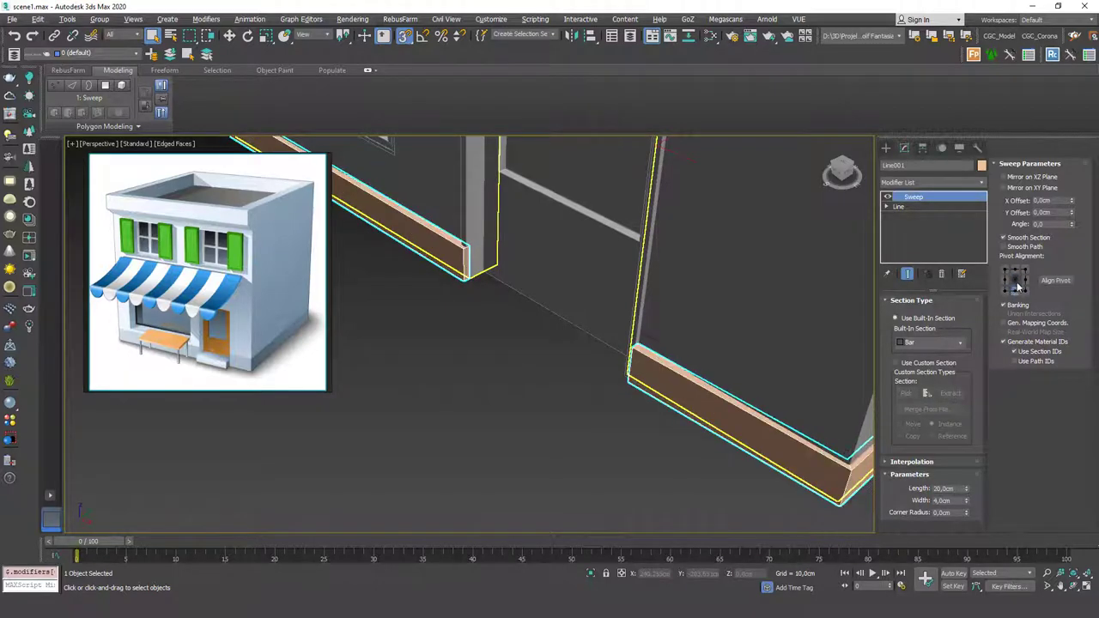
pyautogui.click(1008, 293)
pyautogui.keyDown('alt'); pyautogui.moveTo(687, 410); pyautogui.dragTo(730, 422, button='middle'); pyautogui.keyUp('alt')
pyautogui.moveTo(513, 305); pyautogui.dragTo(644, 464, button='middle')
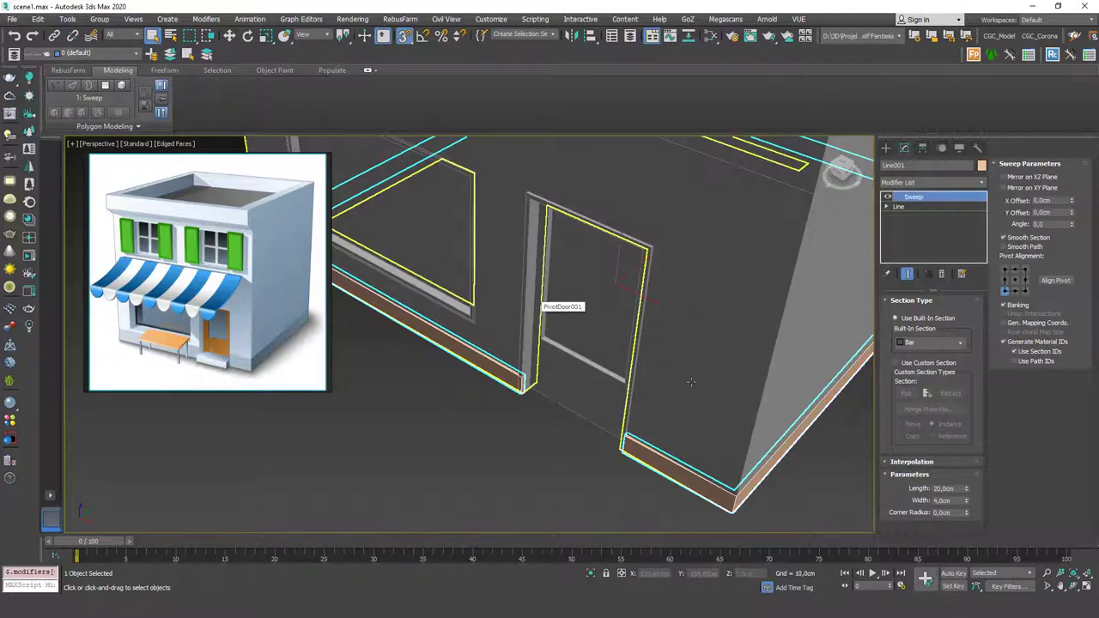
# Delete the swept base trim and isolate the ground-floor wall object
pyautogui.click(532, 308)
pyautogui.click(671, 393)
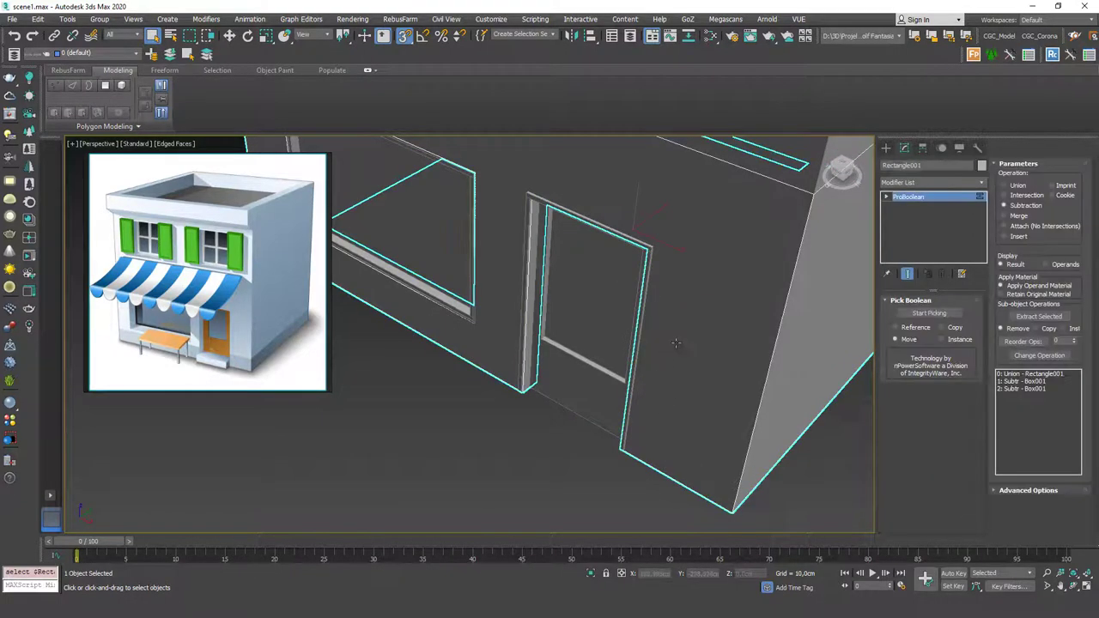
pyautogui.hotkey('alt', 'q')
pyautogui.keyDown('alt'); pyautogui.moveTo(626, 413); pyautogui.dragTo(682, 353, button='middle'); pyautogui.keyUp('alt')
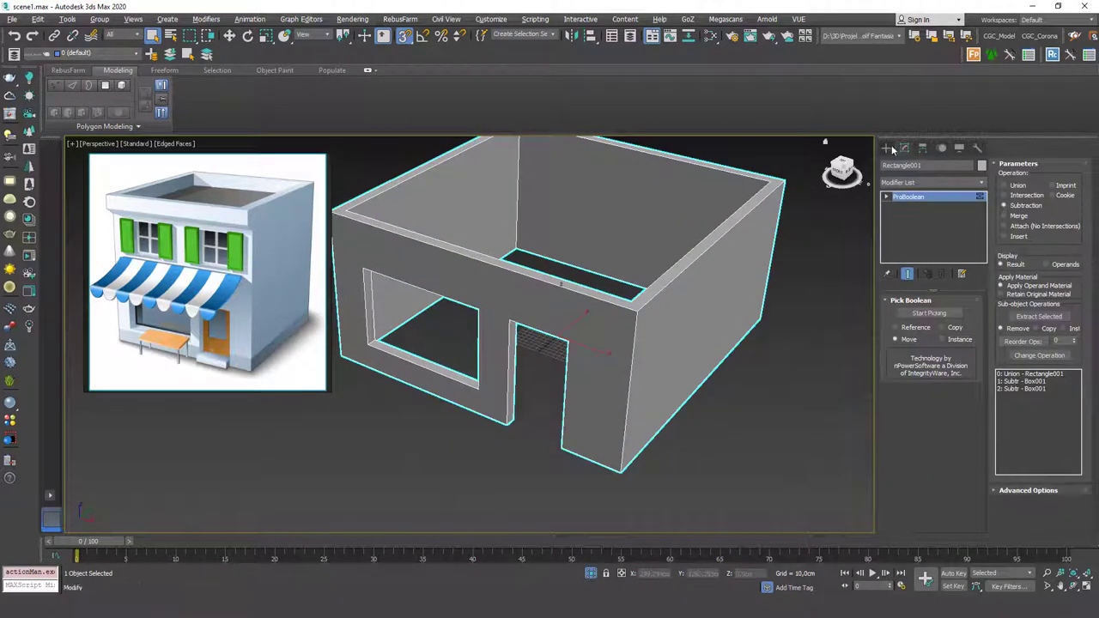
# Redraw the snapped base line on the isolated walls, from the doorway's window side around all outer corners to its other side
pyautogui.click(886, 147)
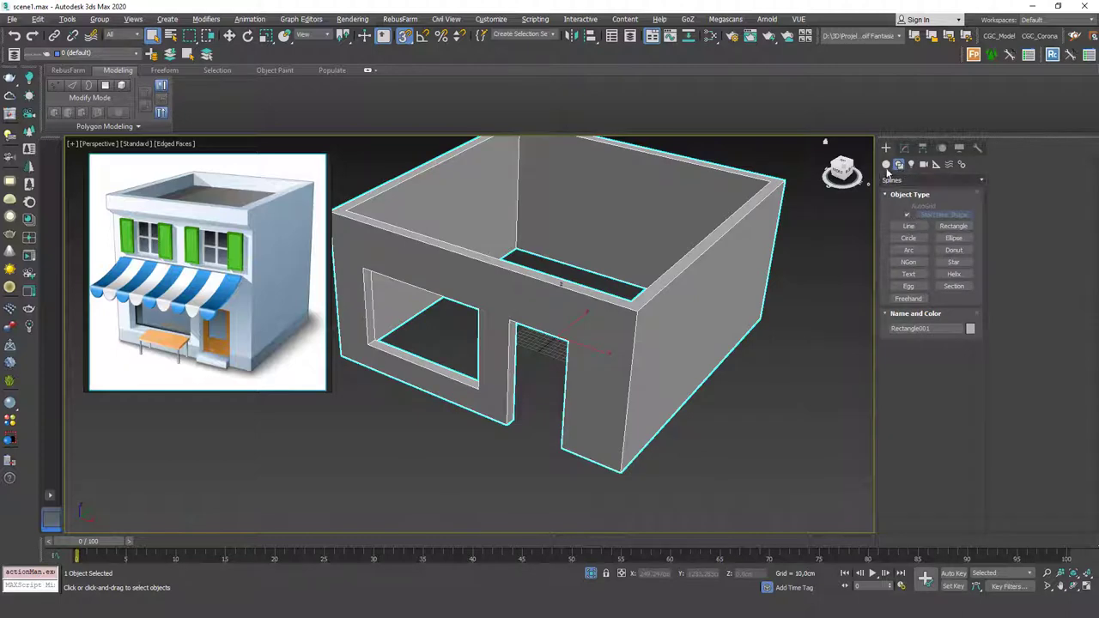
pyautogui.click(909, 226)
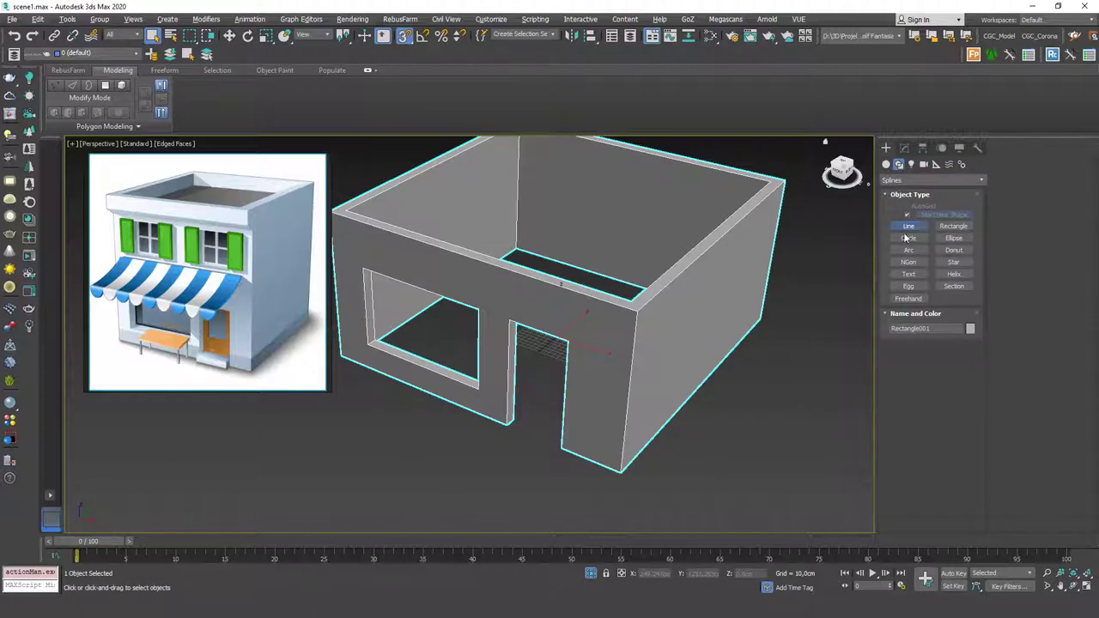
pyautogui.click(507, 424)
pyautogui.click(340, 358)
pyautogui.keyDown('alt'); pyautogui.moveTo(340, 357); pyautogui.dragTo(807, 225, button='middle'); pyautogui.keyUp('alt')
pyautogui.click(353, 311)
pyautogui.keyDown('alt'); pyautogui.moveTo(353, 311); pyautogui.dragTo(658, 275, button='middle'); pyautogui.keyUp('alt')
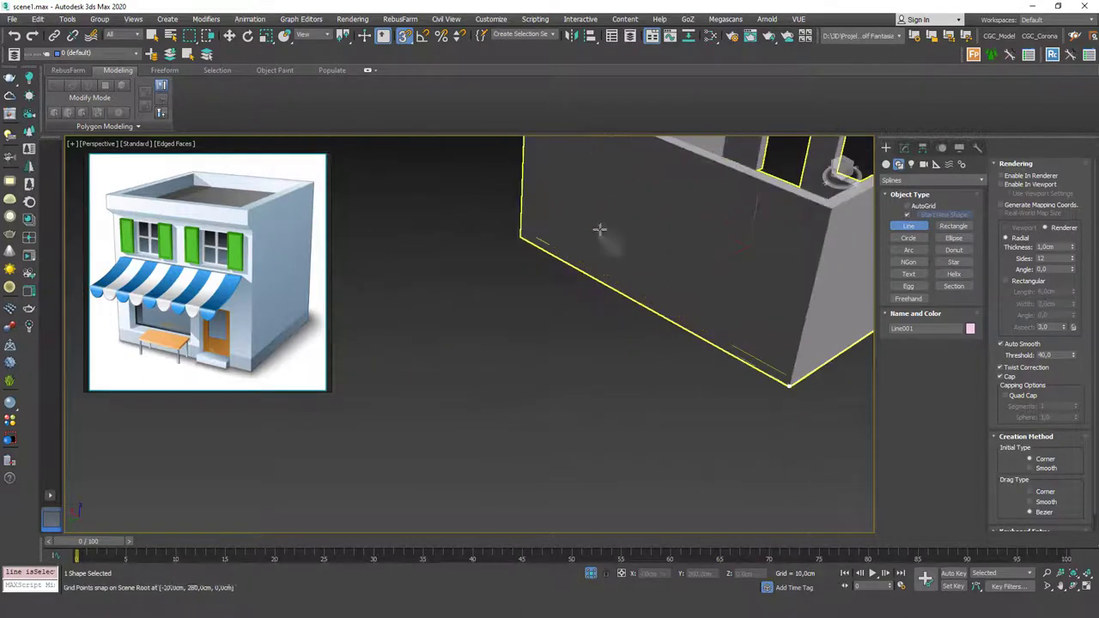
pyautogui.click(522, 236)
pyautogui.keyDown('alt'); pyautogui.moveTo(500, 258); pyautogui.dragTo(679, 279, button='middle'); pyautogui.keyUp('alt')
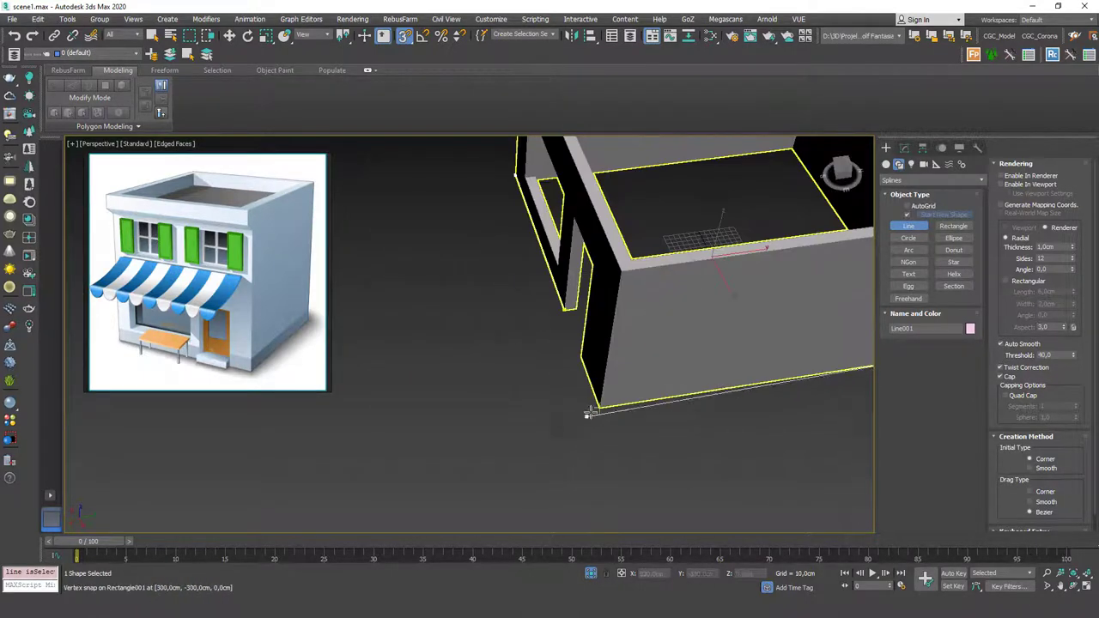
pyautogui.click(599, 407)
pyautogui.click(580, 355)
pyautogui.rightClick(564, 330)
pyautogui.moveTo(511, 368)
pyautogui.keyDown('alt'); pyautogui.mouseDown(button='middle')
pyautogui.moveTo(581, 331)
pyautogui.moveTo(524, 378)
pyautogui.mouseUp(button='middle'); pyautogui.keyUp('alt')
pyautogui.rightClick(525, 377)
# Apply a Sweep modifier with the Bar section to the new base line and align its pivot to the section's bottom center
pyautogui.click(903, 148)
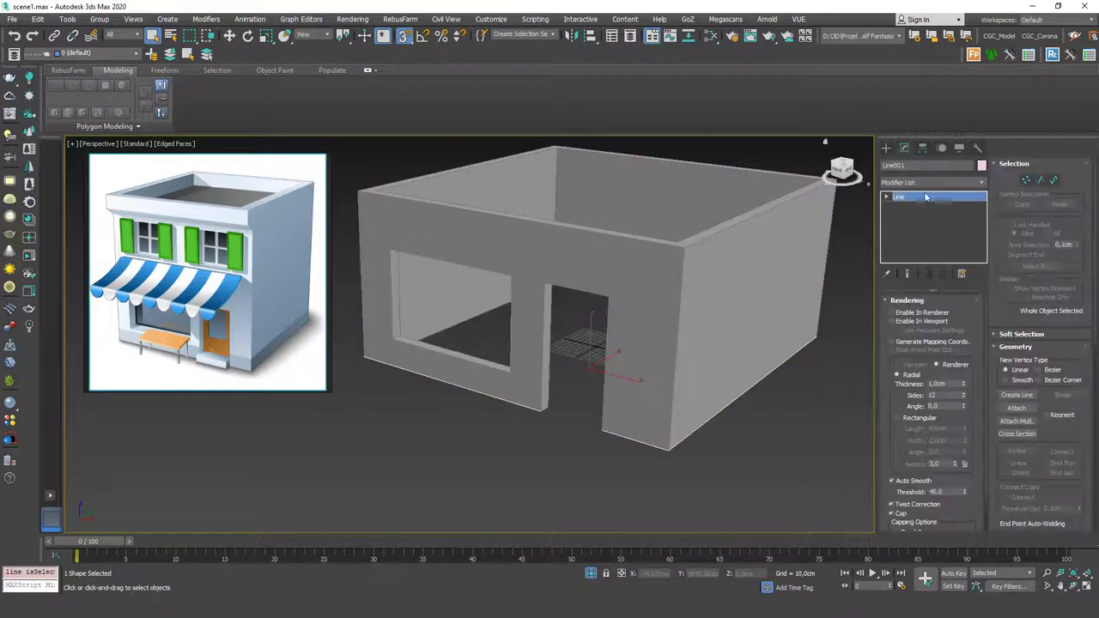
pyautogui.click(931, 182)
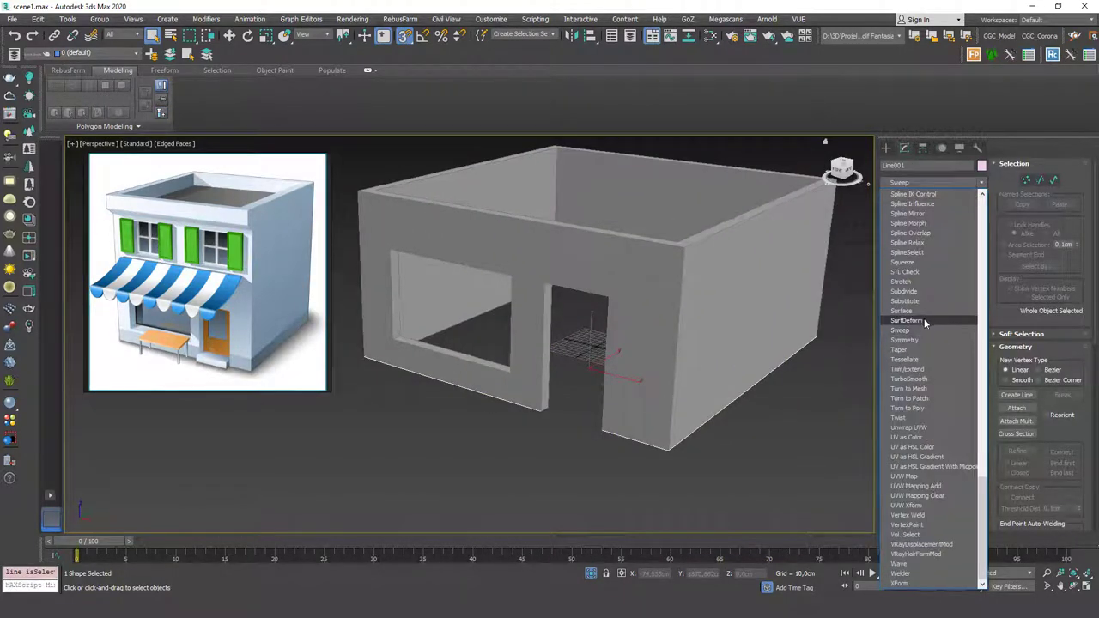
pyautogui.click(899, 329)
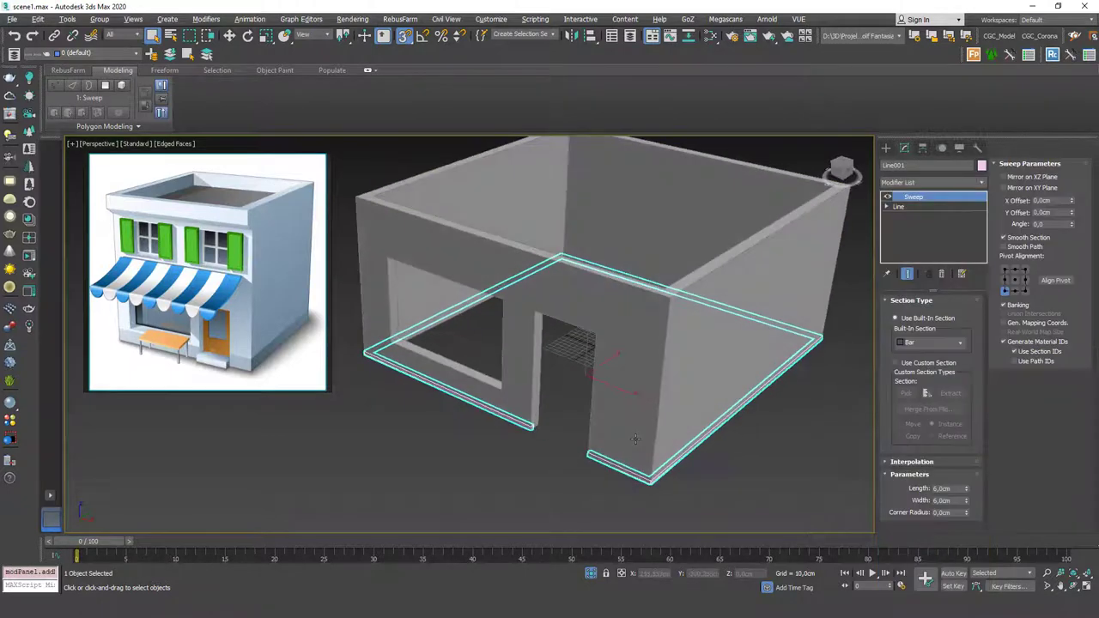
pyautogui.scroll(5, 625, 380)
pyautogui.scroll(6, 626, 379)
pyautogui.scroll(-2, 613, 399)
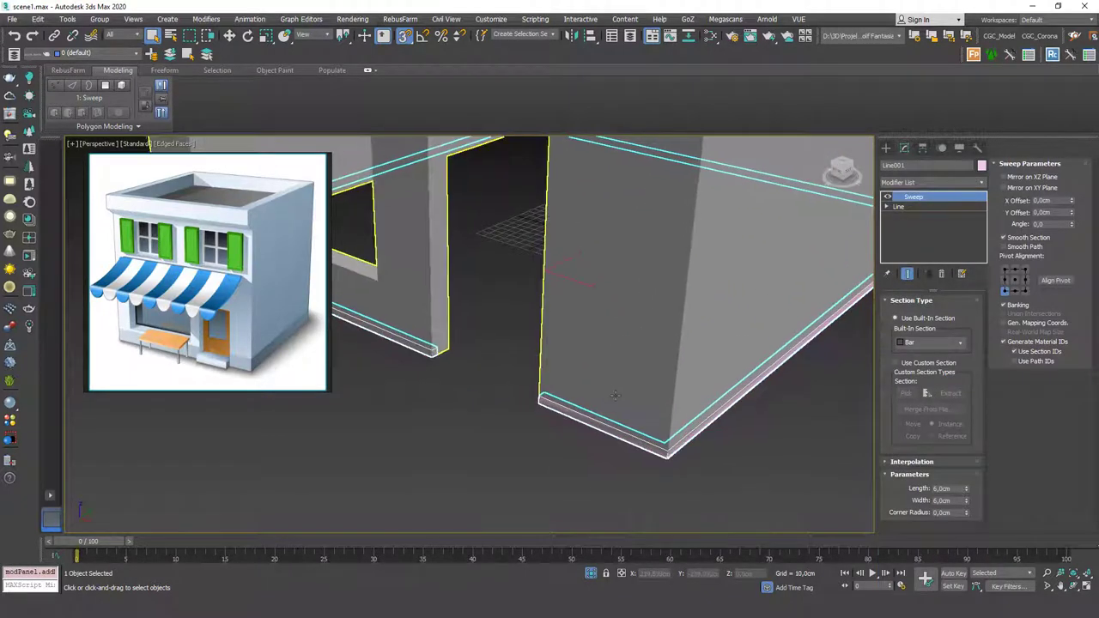
pyautogui.click(1015, 292)
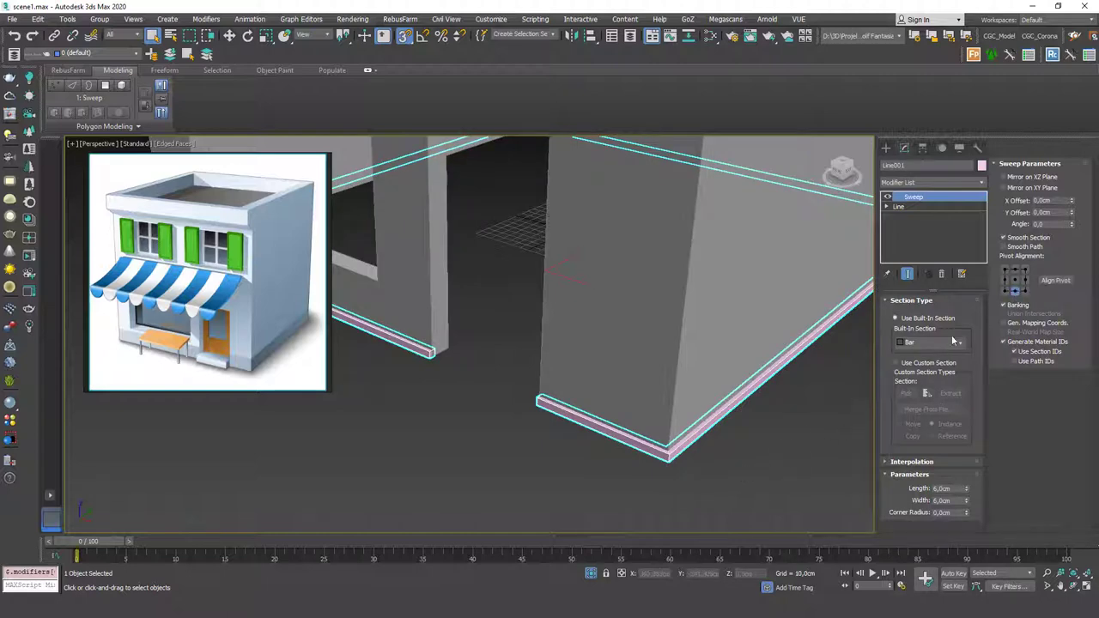
# Set the Bar section of the new trim to a length of 20 cm and a width of 5 cm
pyautogui.click(953, 489)
pyautogui.write('20')
pyautogui.press('Return')
pyautogui.click(731, 464)
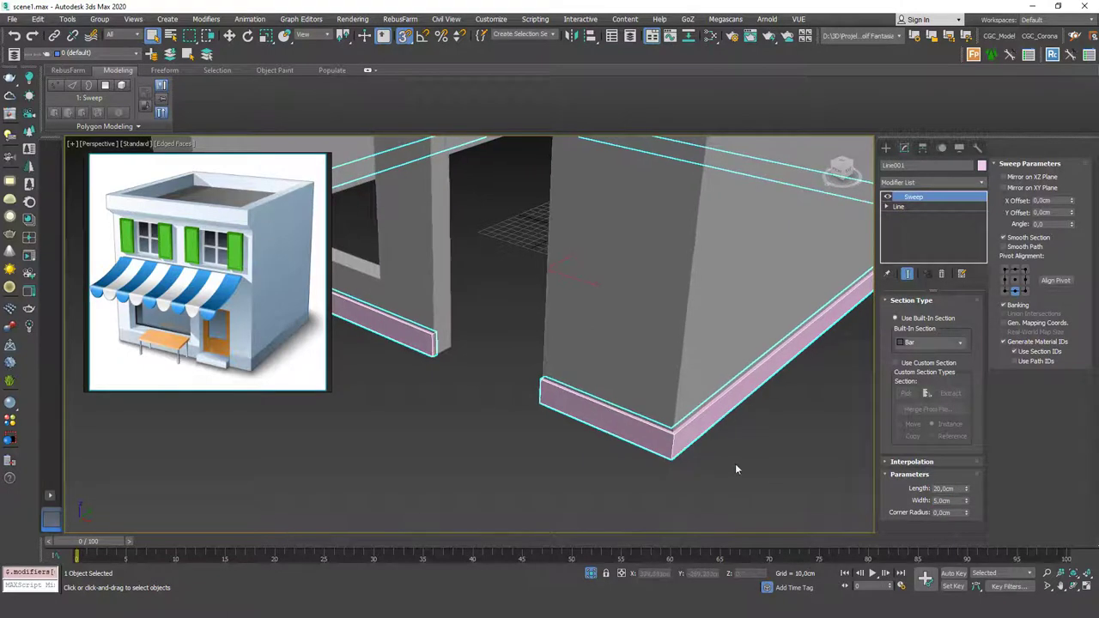
# Change the base trim's object color to a custom grey and deselect it
pyautogui.scroll(-5, 624, 439)
pyautogui.keyDown('alt'); pyautogui.moveTo(632, 473); pyautogui.dragTo(613, 444, button='middle'); pyautogui.keyUp('alt')
pyautogui.click(627, 430)
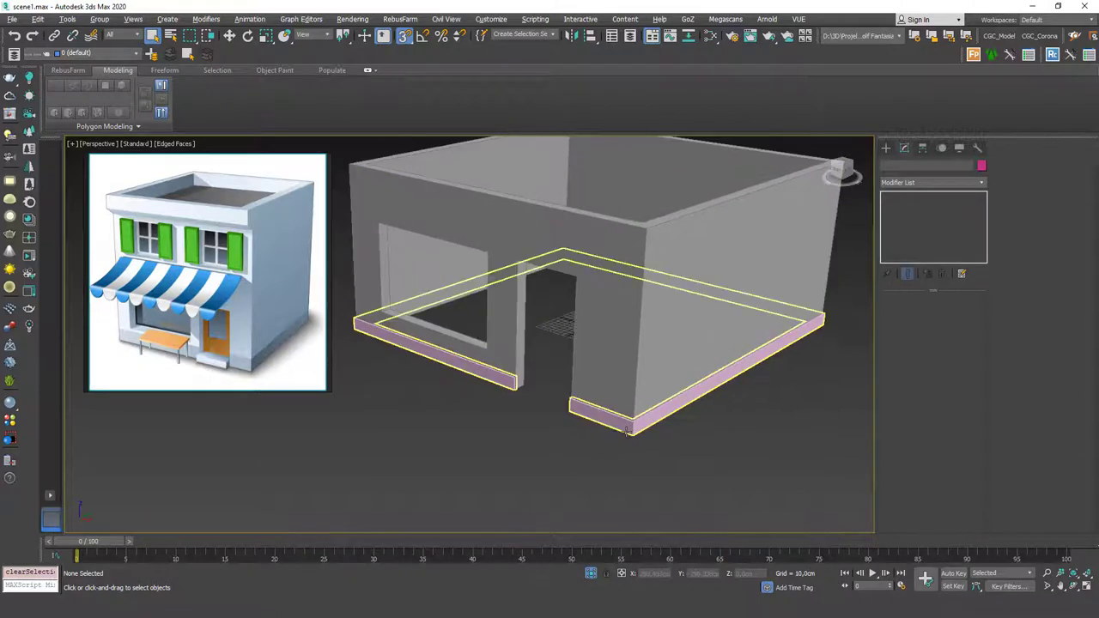
pyautogui.click(982, 165)
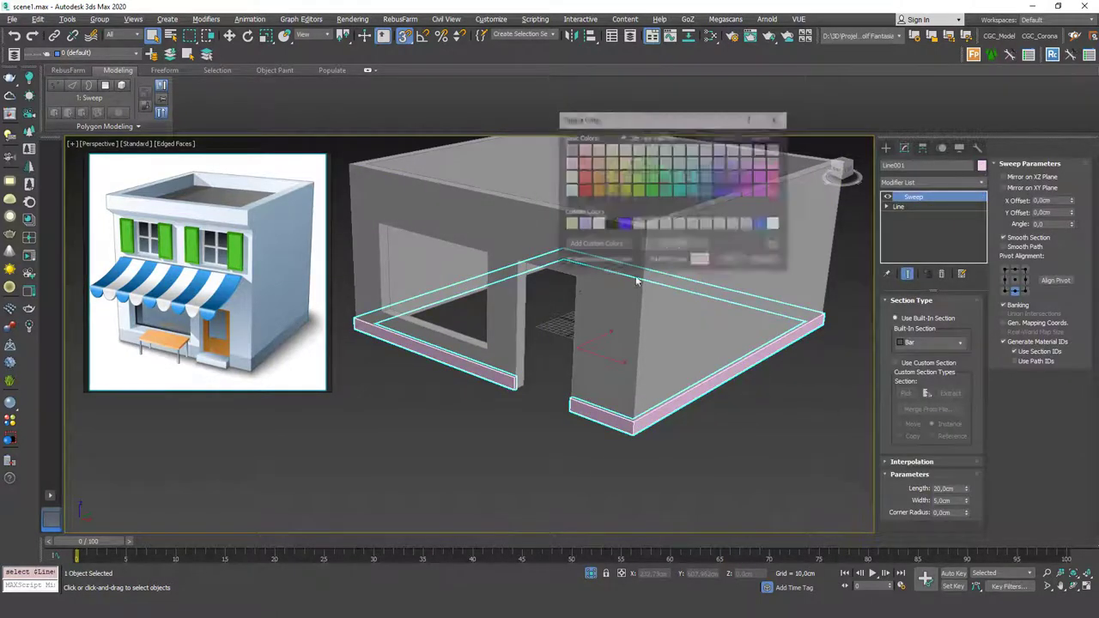
pyautogui.click(666, 225)
pyautogui.click(731, 261)
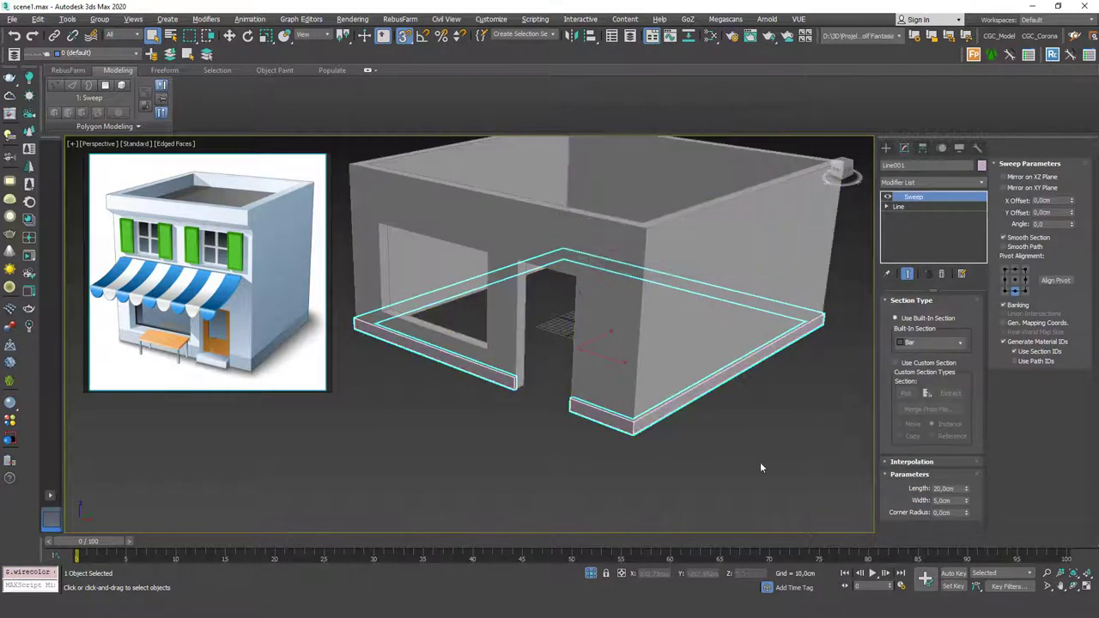
pyautogui.click(759, 457)
# End the isolation so that the whole building with its door and upper floor is shown
pyautogui.rightClick(656, 343)
pyautogui.click(699, 256)
pyautogui.scroll(-3, 567, 336)
pyautogui.keyDown('alt'); pyautogui.moveTo(566, 336); pyautogui.dragTo(534, 446, button='middle'); pyautogui.keyUp('alt')
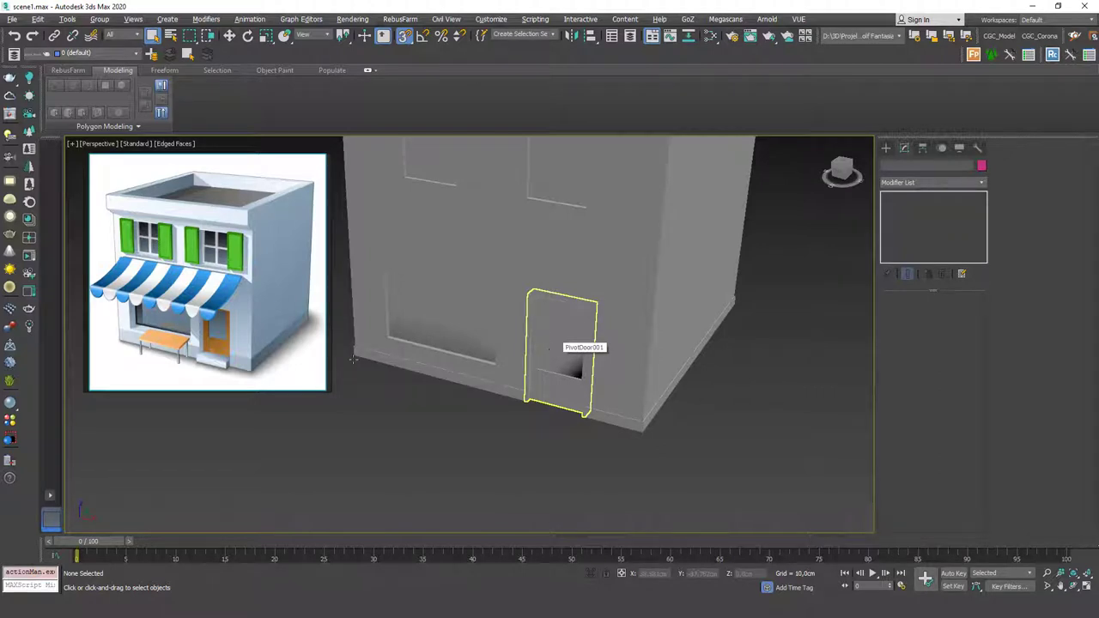
# Select the base trim around the walls and align its Sweep pivot to the section's top center
pyautogui.scroll(2, 591, 362)
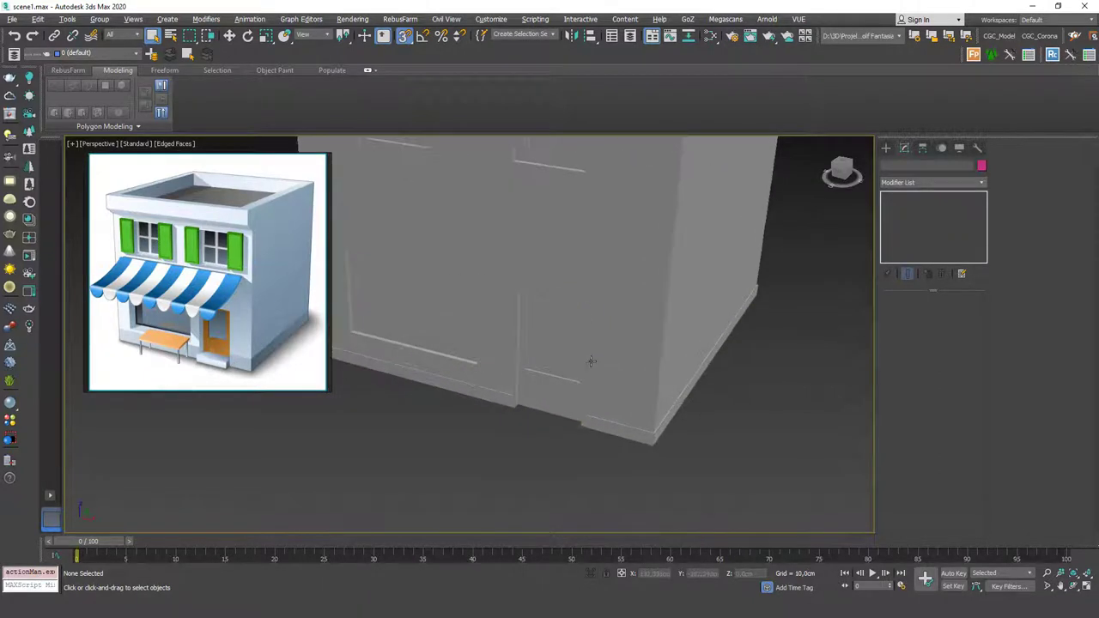
pyautogui.click(621, 414)
pyautogui.moveTo(622, 414)
pyautogui.keyDown('alt'); pyautogui.mouseDown(button='middle')
pyautogui.moveTo(604, 449)
pyautogui.moveTo(592, 420)
pyautogui.moveTo(639, 356)
pyautogui.mouseUp(button='middle'); pyautogui.keyUp('alt')
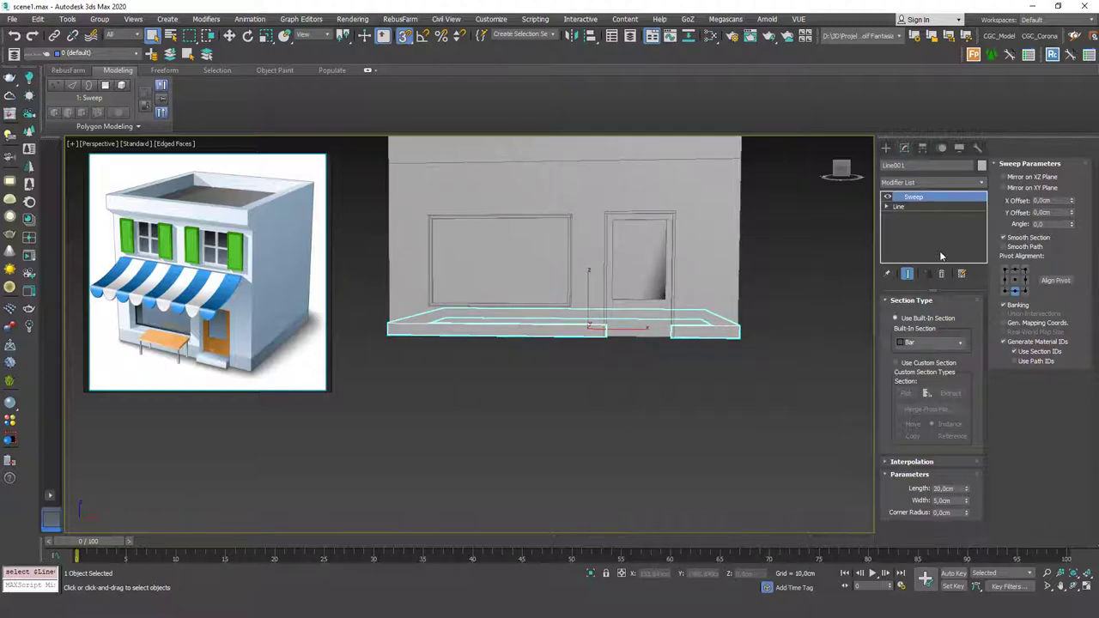
pyautogui.click(1015, 269)
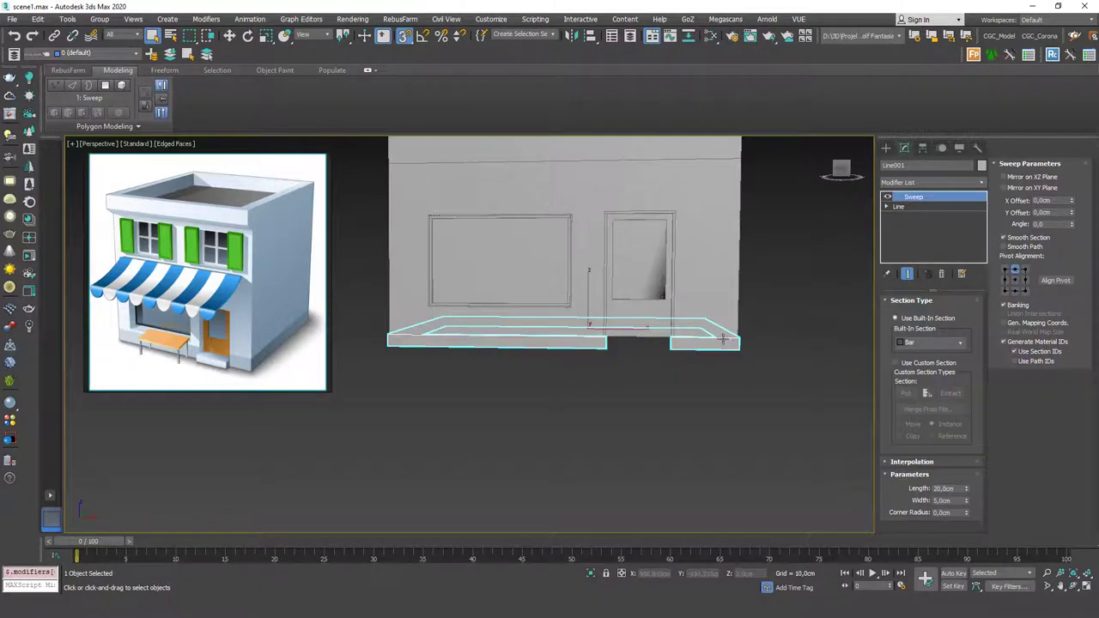
pyautogui.moveTo(726, 314); pyautogui.dragTo(588, 352, button='middle')
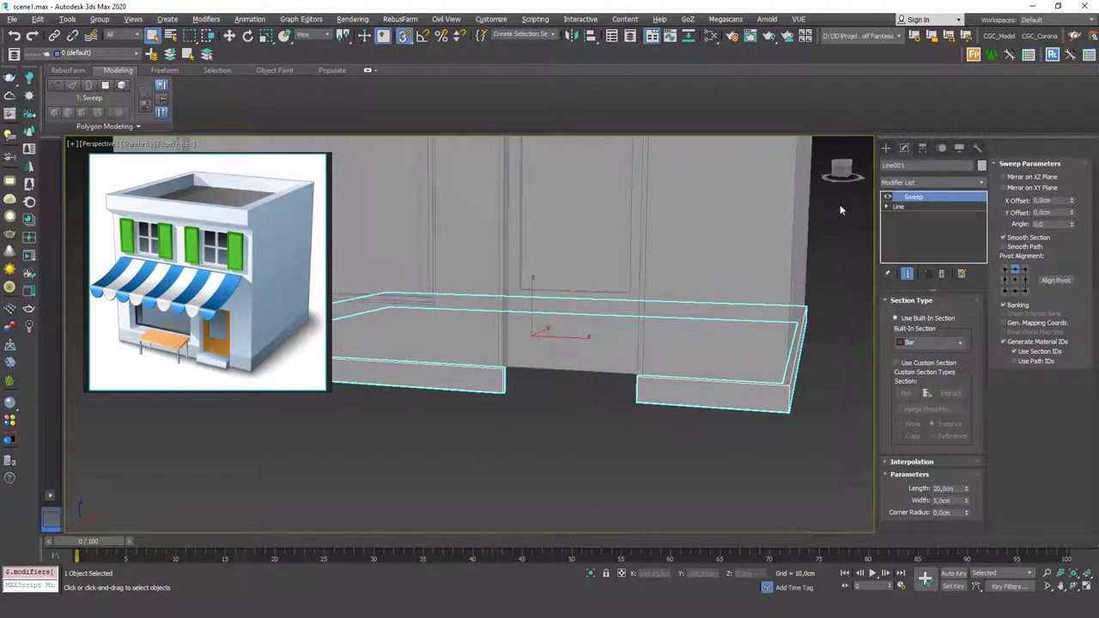
# Create a snapped box as a doorstep in front of the door, 110 cm wide and 20 cm high, between the base trim ends
pyautogui.click(886, 148)
pyautogui.click(886, 164)
pyautogui.click(891, 180)
pyautogui.click(901, 190)
pyautogui.click(909, 218)
pyautogui.keyDown('alt'); pyautogui.moveTo(569, 357); pyautogui.dragTo(583, 331, button='middle'); pyautogui.keyUp('alt')
pyautogui.moveTo(567, 387)
pyautogui.keyDown('alt'); pyautogui.mouseDown(button='middle')
pyautogui.moveTo(569, 418)
pyautogui.moveTo(565, 396)
pyautogui.mouseUp(button='middle'); pyautogui.keyUp('alt')
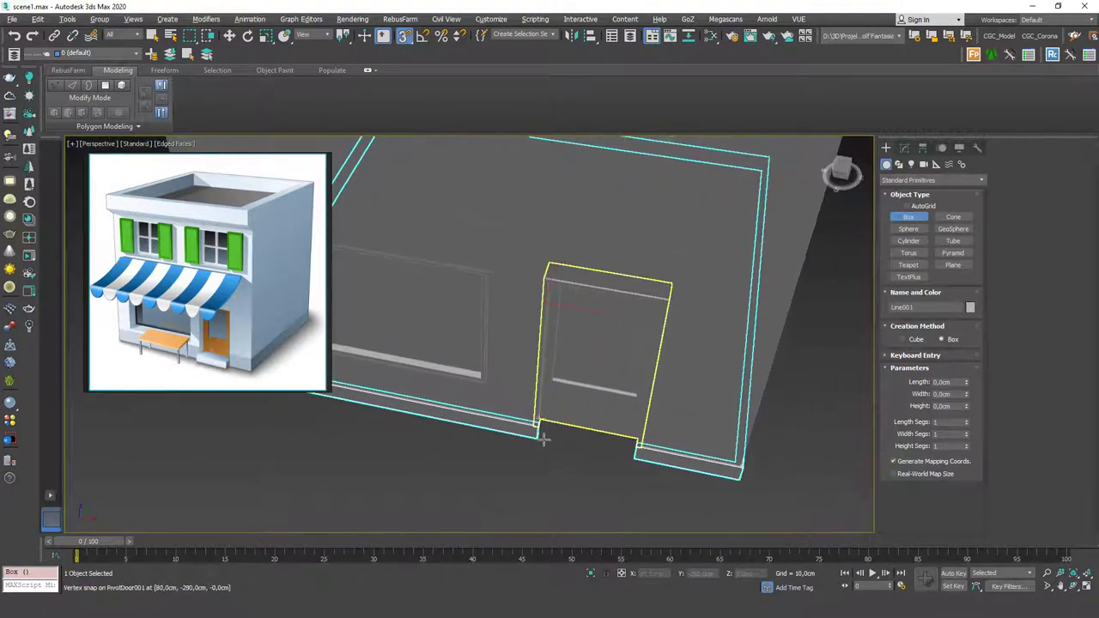
pyautogui.scroll(7, 550, 439)
pyautogui.keyDown('alt'); pyautogui.moveTo(549, 439); pyautogui.dragTo(526, 484, button='middle'); pyautogui.keyUp('alt')
pyautogui.moveTo(504, 455); pyautogui.dragTo(734, 507)
pyautogui.click(732, 504)
pyautogui.click(744, 473)
pyautogui.rightClick(649, 404)
pyautogui.keyDown('alt'); pyautogui.moveTo(649, 404); pyautogui.dragTo(601, 438, button='middle'); pyautogui.keyUp('alt')
# Set the doorstep box's length to 40 cm, deselect it and turn off the edged-faces display
pyautogui.click(904, 149)
pyautogui.moveTo(967, 326); pyautogui.dragTo(938, 315)
pyautogui.hotkey('ctrl', 'z')
pyautogui.write('40')
pyautogui.press('Return')
pyautogui.moveTo(589, 392); pyautogui.dragTo(596, 374, button='middle')
pyautogui.scroll(-4, 599, 414)
pyautogui.moveTo(598, 414)
pyautogui.keyDown('alt'); pyautogui.mouseDown(button='middle')
pyautogui.moveTo(606, 427)
pyautogui.moveTo(635, 425)
pyautogui.moveTo(613, 413)
pyautogui.moveTo(635, 508)
pyautogui.mouseUp(button='middle'); pyautogui.keyUp('alt')
pyautogui.click(617, 422)
pyautogui.press('F4')
pyautogui.scroll(-2, 612, 413)
pyautogui.moveTo(595, 457); pyautogui.dragTo(593, 487, button='middle')
pyautogui.scroll(-3, 563, 485)
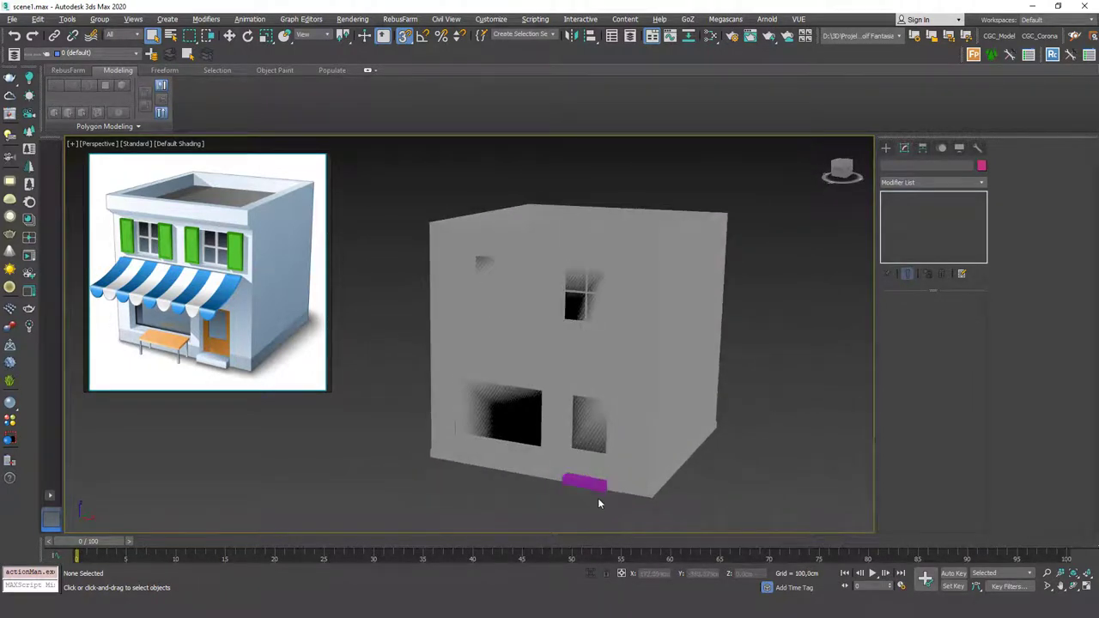
# Turn the edged-faces display back on, change the doorstep box's object color to grey and deselect it
pyautogui.click(590, 486)
pyautogui.press('F4')
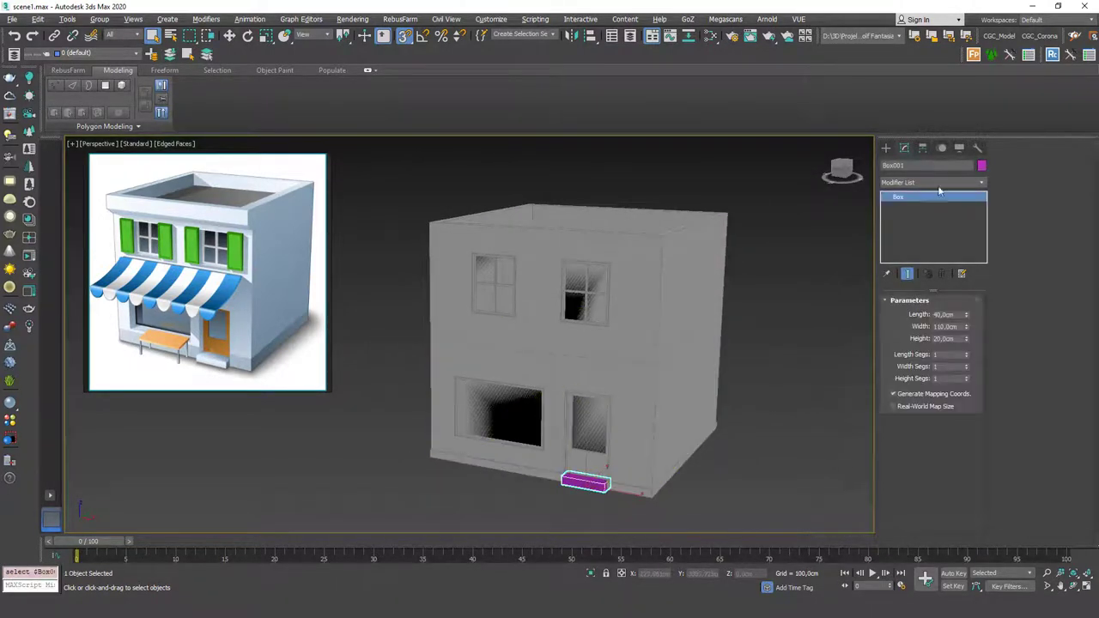
pyautogui.click(982, 166)
pyautogui.click(652, 224)
pyautogui.click(732, 261)
pyautogui.click(771, 341)
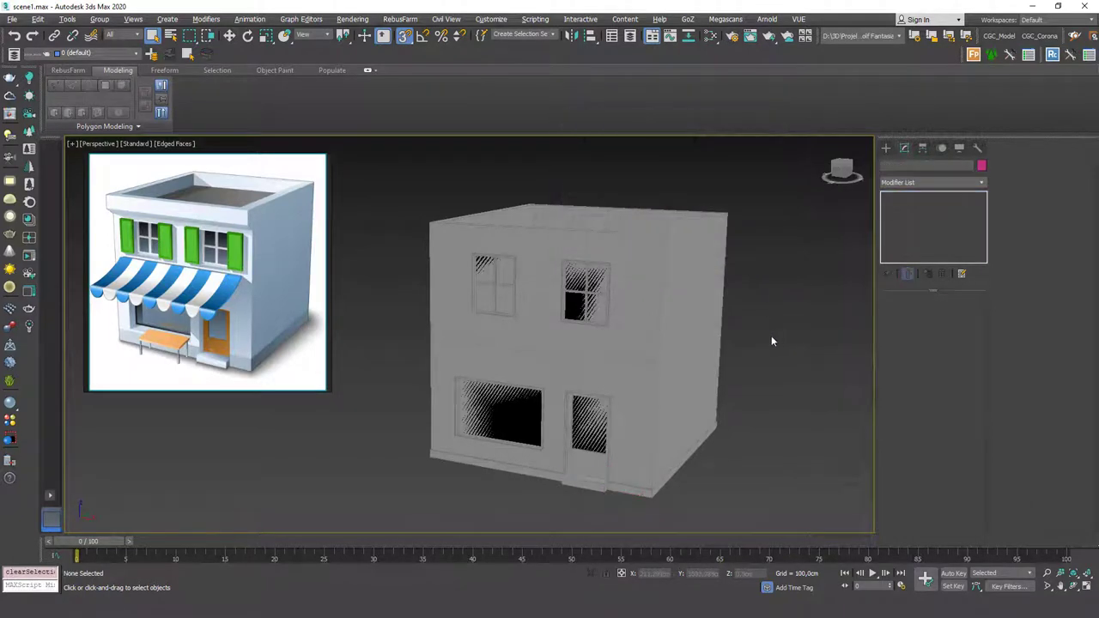